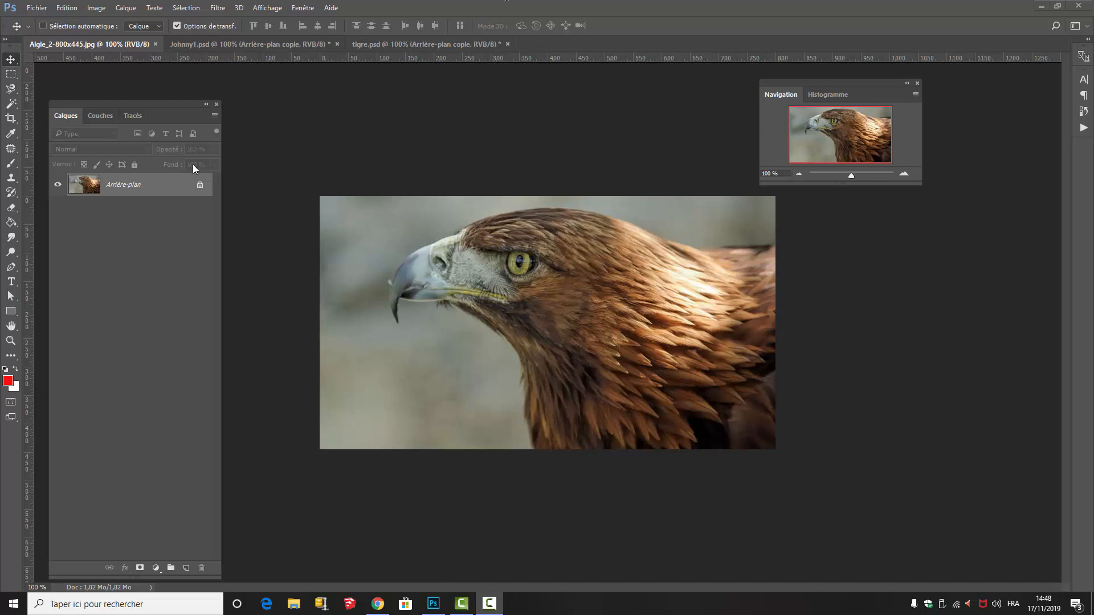
Compare the original photo with the illustrated result in Johnny1.psd and tigre.psd by toggling each file's Arrière-plan copie layer
left_click(209, 43)
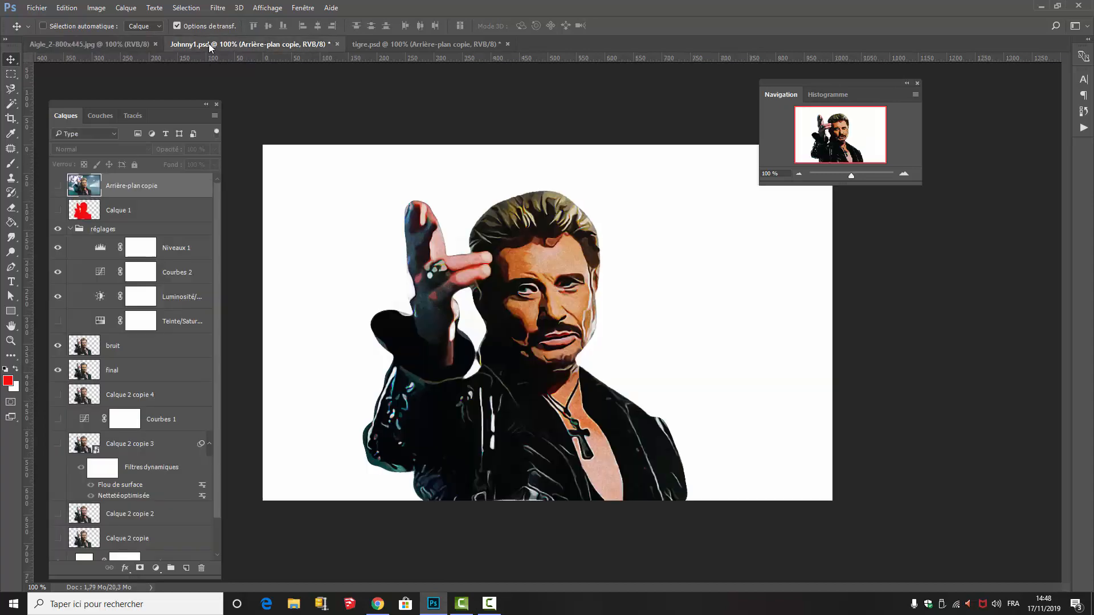
left_click(58, 185)
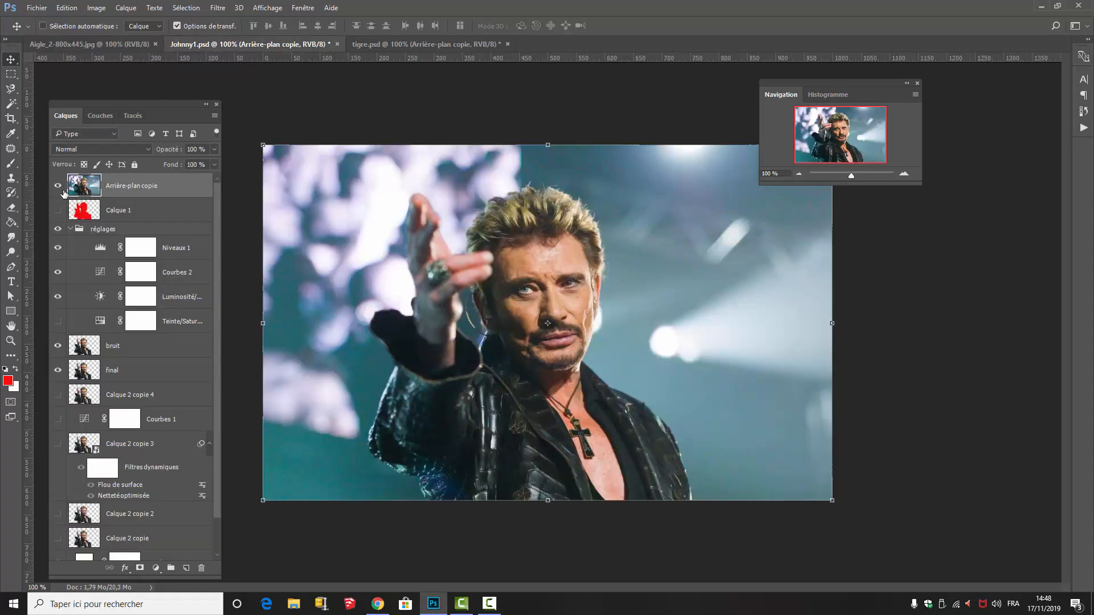
left_click(58, 186)
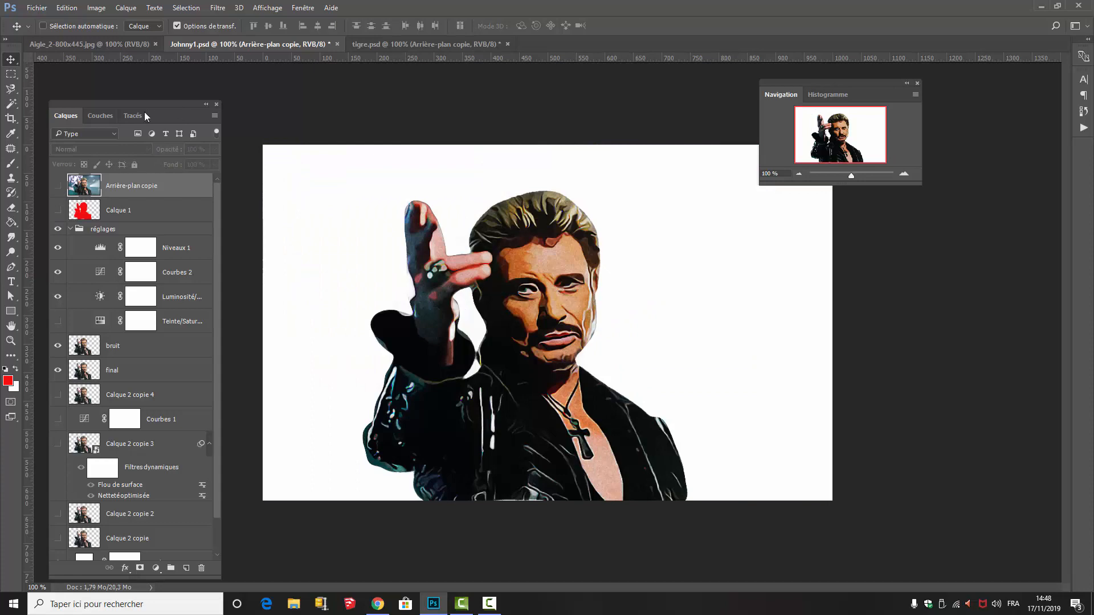
left_click(380, 43)
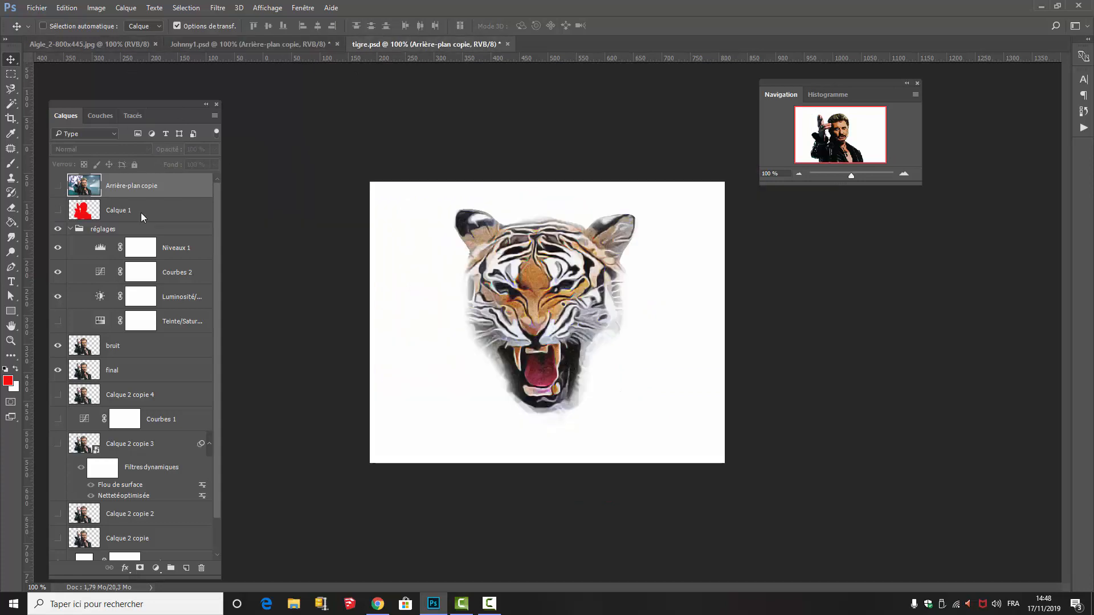
left_click(58, 190)
left_click(59, 191)
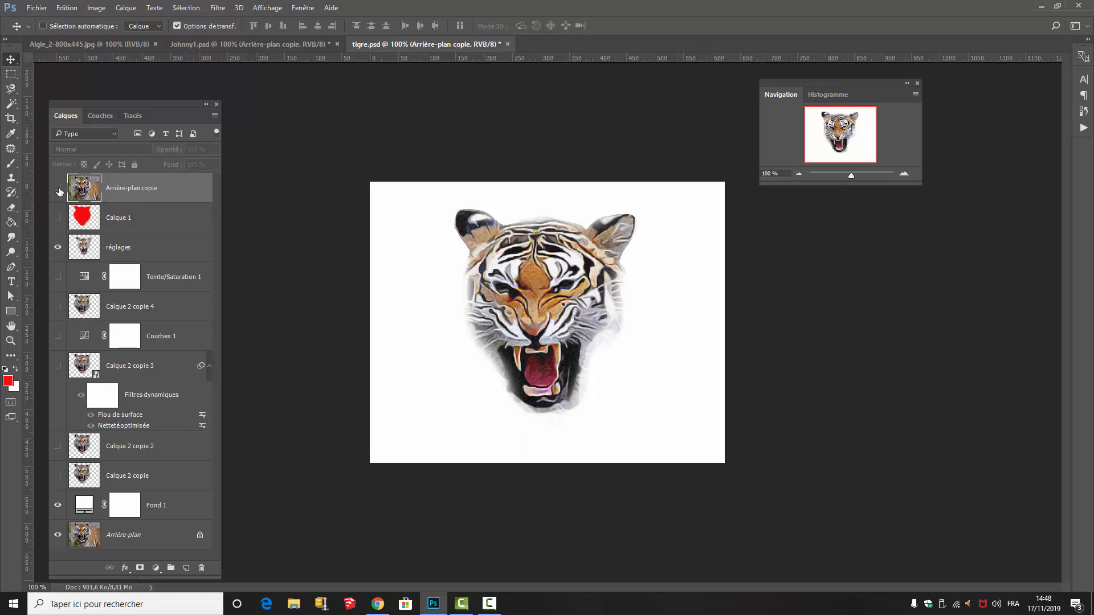
Add a new layer to Aigle_2-800x445.jpg and brush red over the eagle's head, upper beak and neck
left_click(67, 44)
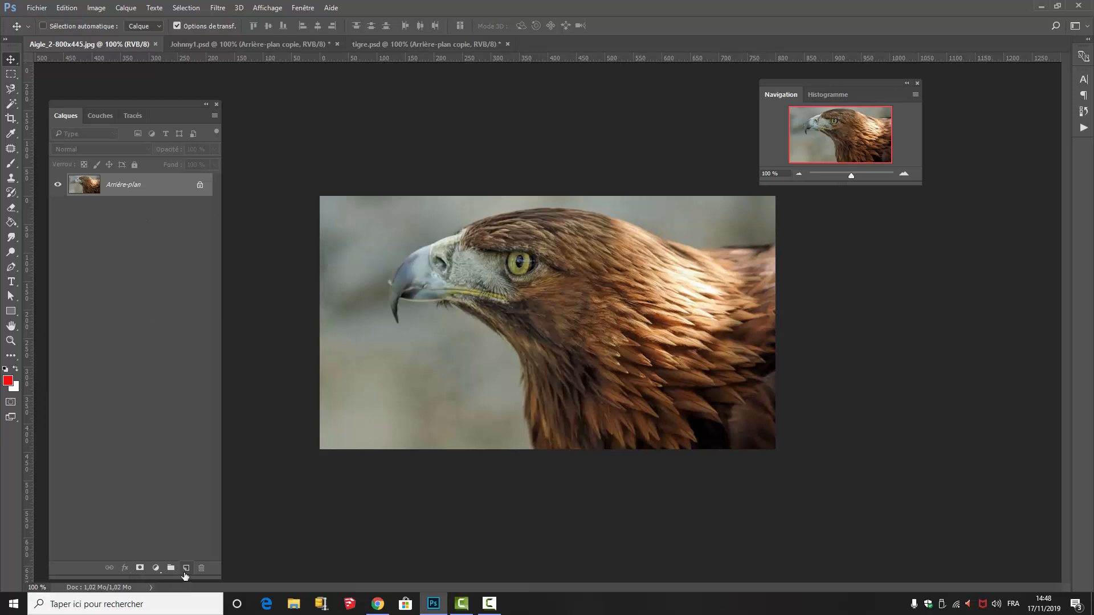
left_click(186, 569)
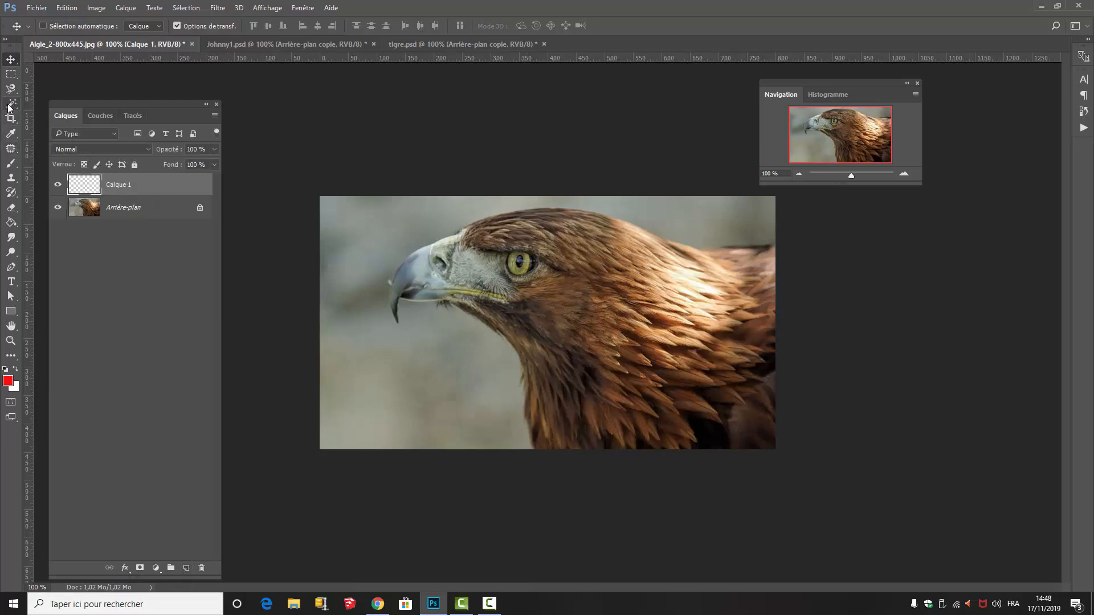
left_click(12, 164)
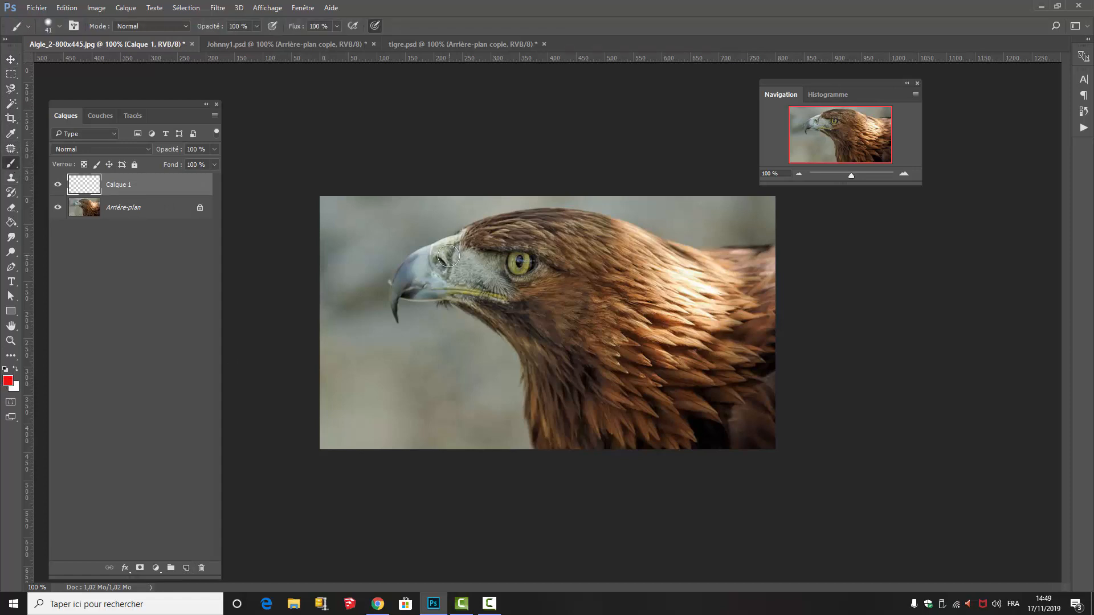
mouse_move(448, 256)
left_mouse_down()
mouse_move(533, 233)
mouse_move(685, 282)
mouse_move(582, 224)
mouse_move(500, 224)
mouse_move(450, 249)
mouse_move(525, 224)
mouse_move(587, 226)
mouse_move(718, 293)
mouse_move(610, 234)
mouse_move(550, 234)
mouse_move(459, 259)
mouse_move(630, 289)
mouse_move(699, 318)
mouse_move(583, 269)
mouse_move(512, 258)
mouse_move(555, 256)
mouse_move(714, 301)
mouse_move(664, 299)
mouse_move(735, 317)
mouse_move(656, 255)
mouse_move(728, 278)
mouse_move(602, 232)
mouse_move(516, 241)
mouse_move(637, 290)
mouse_move(669, 324)
mouse_move(546, 286)
mouse_move(655, 344)
mouse_move(602, 318)
mouse_move(627, 372)
mouse_move(556, 317)
mouse_move(527, 330)
mouse_move(490, 282)
mouse_move(532, 282)
mouse_move(505, 265)
mouse_move(576, 284)
mouse_move(559, 335)
mouse_move(649, 365)
mouse_move(598, 296)
mouse_move(608, 327)
mouse_move(664, 361)
mouse_move(637, 347)
mouse_move(710, 327)
mouse_move(608, 359)
mouse_move(647, 393)
mouse_move(624, 397)
mouse_move(612, 368)
mouse_move(692, 398)
mouse_move(665, 388)
mouse_move(657, 430)
mouse_move(647, 403)
mouse_move(606, 398)
mouse_move(594, 429)
mouse_move(564, 396)
mouse_move(545, 420)
mouse_move(552, 348)
mouse_move(469, 269)
mouse_move(418, 282)
mouse_move(478, 297)
mouse_move(535, 355)
left_mouse_up()
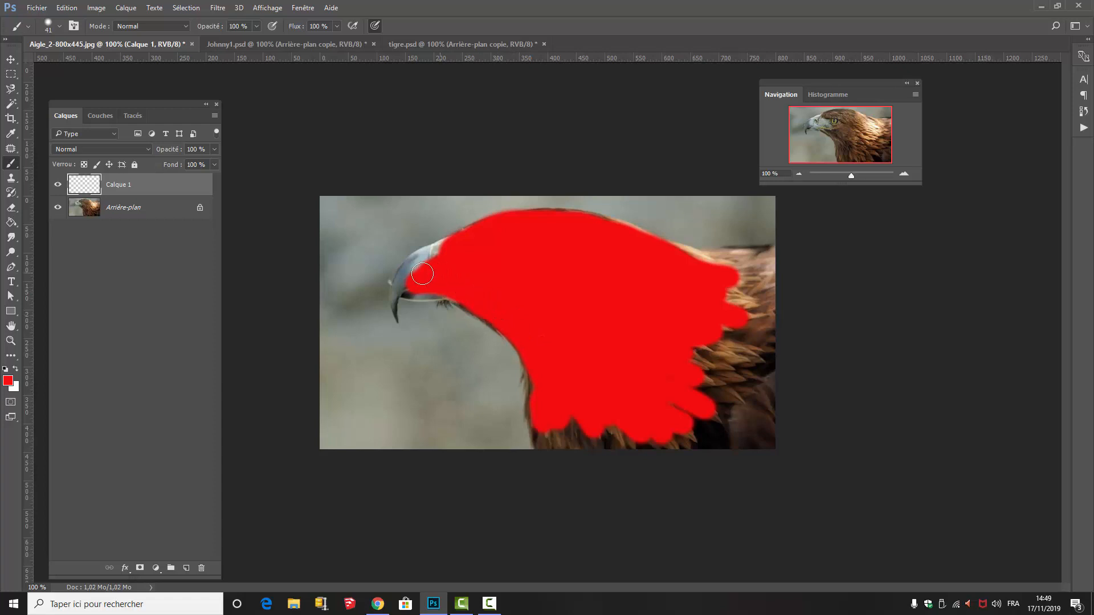
mouse_move(417, 270)
left_mouse_down()
mouse_move(409, 277)
mouse_move(438, 252)
left_mouse_up()
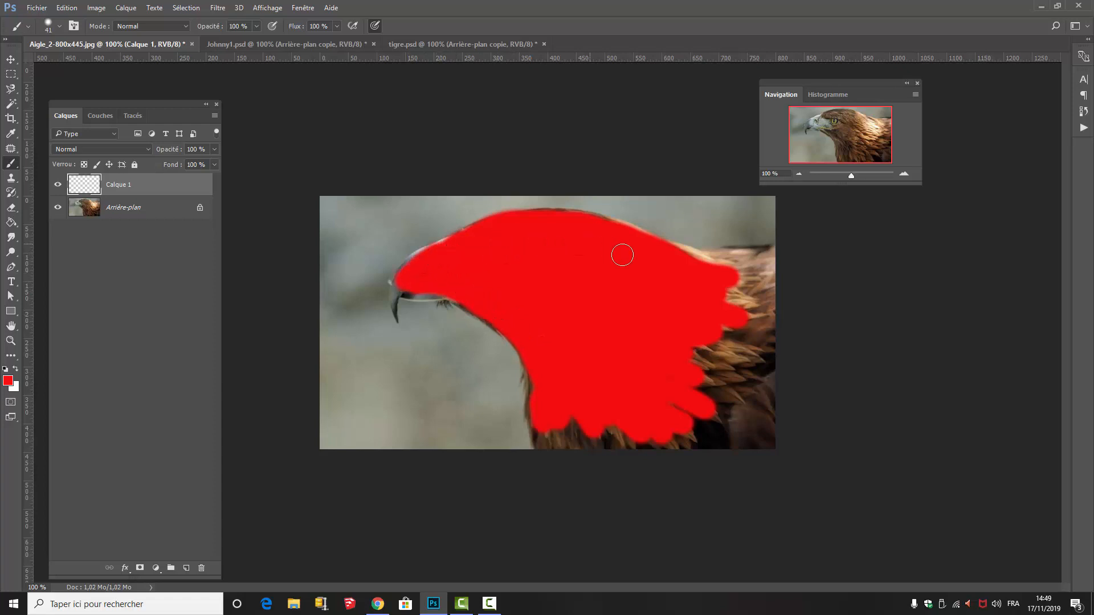
mouse_move(595, 232)
left_mouse_down()
mouse_move(528, 219)
mouse_move(403, 290)
mouse_move(486, 302)
mouse_move(503, 332)
mouse_move(466, 295)
mouse_move(545, 360)
mouse_move(552, 313)
left_mouse_up()
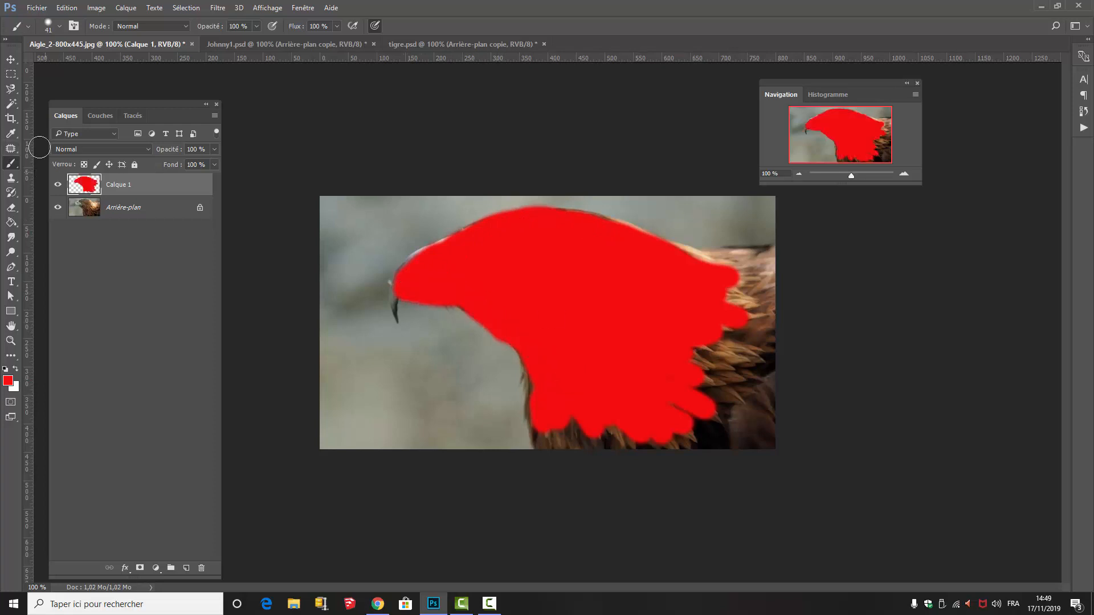
Reduce the brush size and paint the hooked tip of the eagle's beak red
left_click(58, 27)
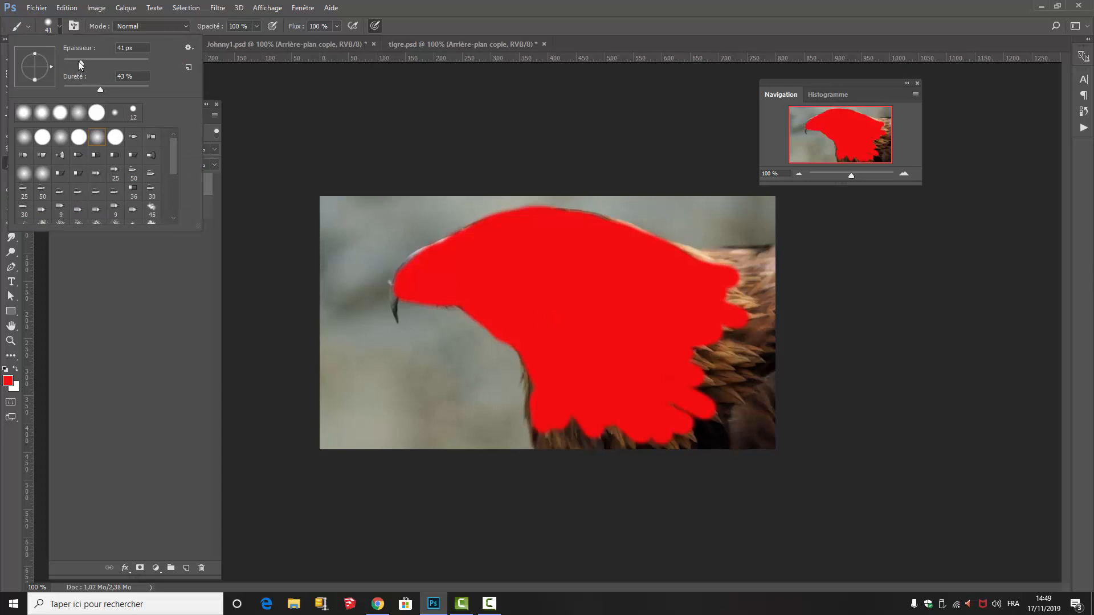
left_click_drag(81, 64, 67, 66)
left_click(396, 319)
left_click_drag(396, 319, 395, 314)
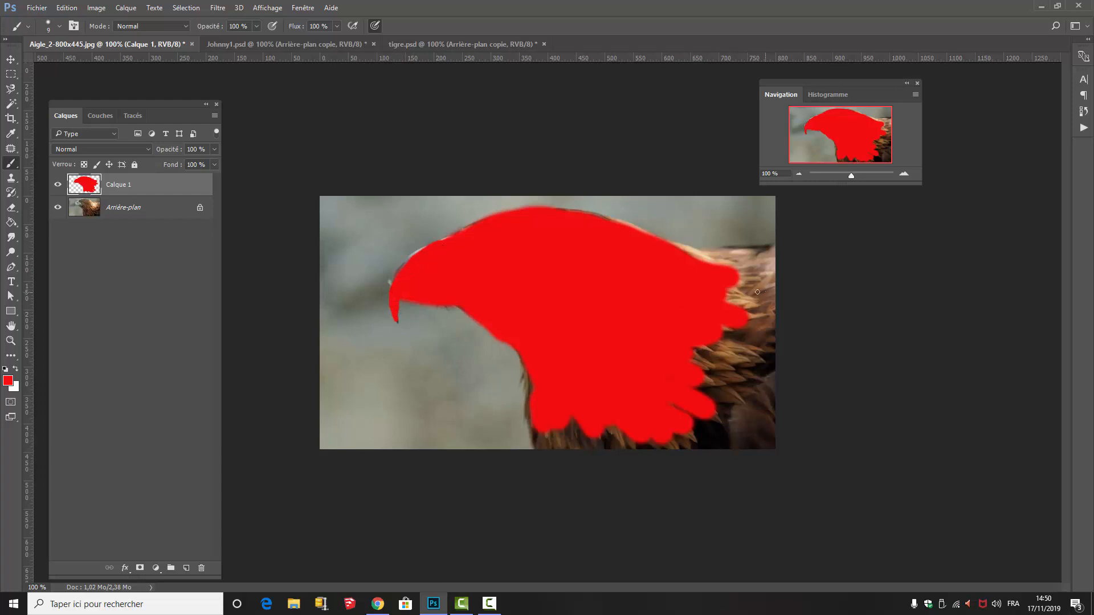
Show the Actions panel and load action illustration.atn from the A\action illustration folder on the VERBATIM HD (E:) drive
left_click(305, 9)
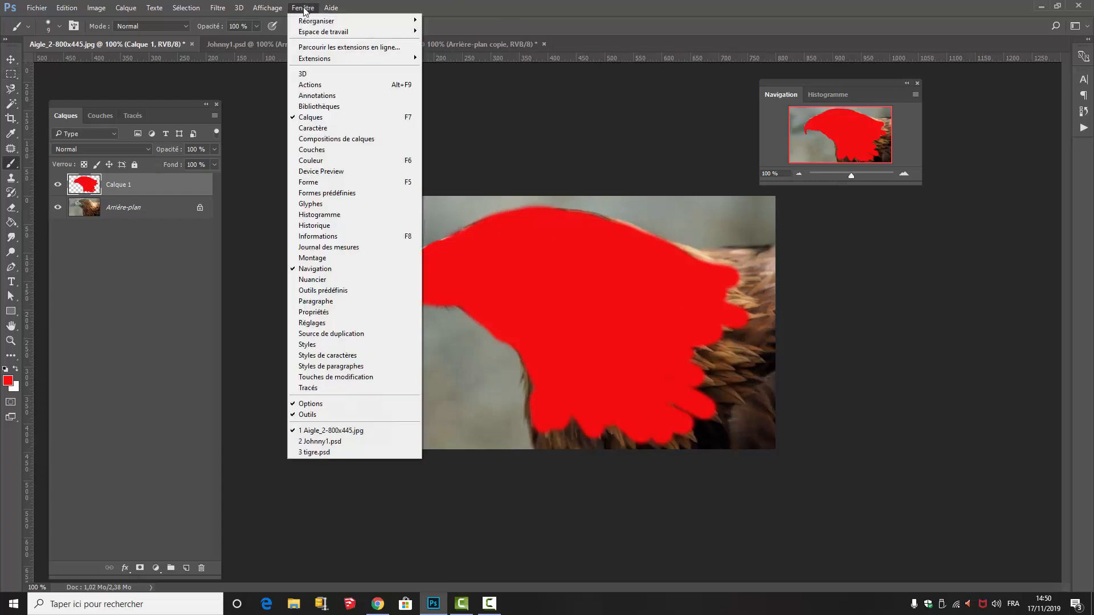
left_click(311, 86)
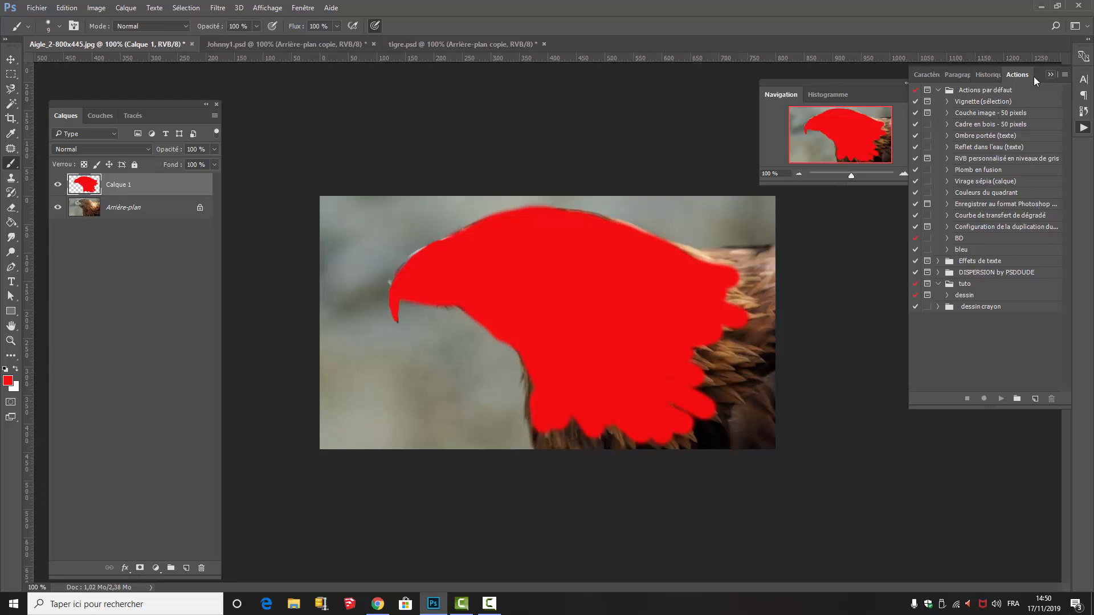
left_click(1064, 75)
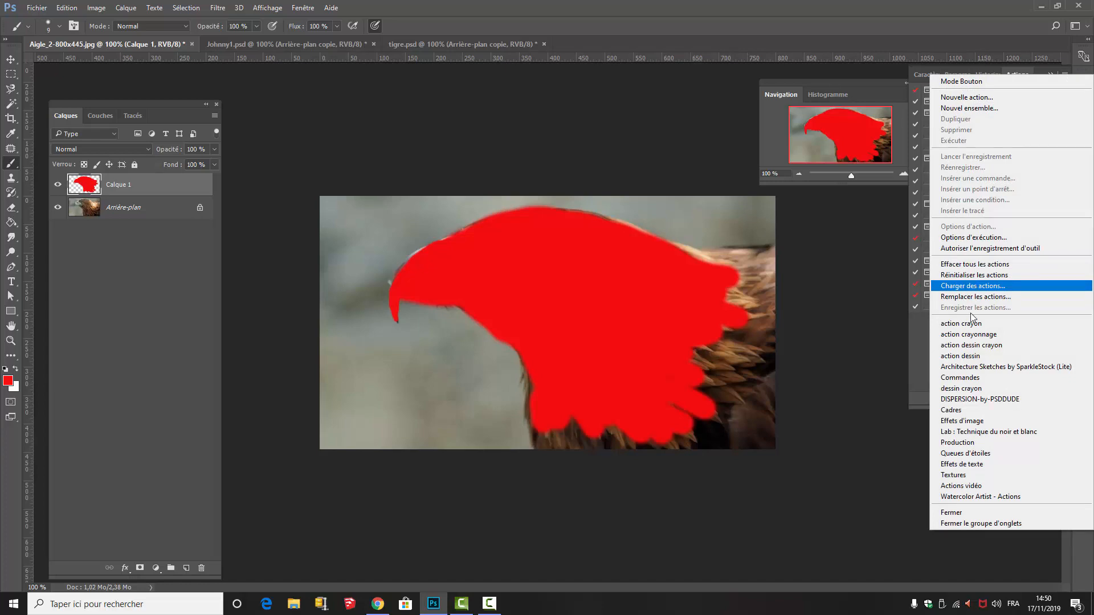
left_click(963, 287)
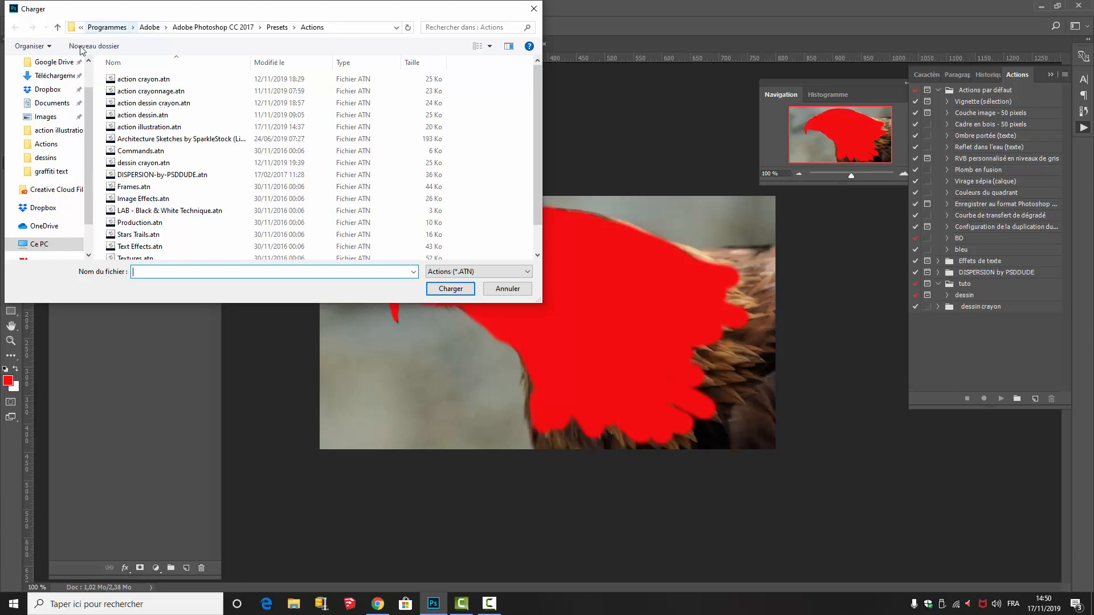
scroll(87, 100, "up", 3)
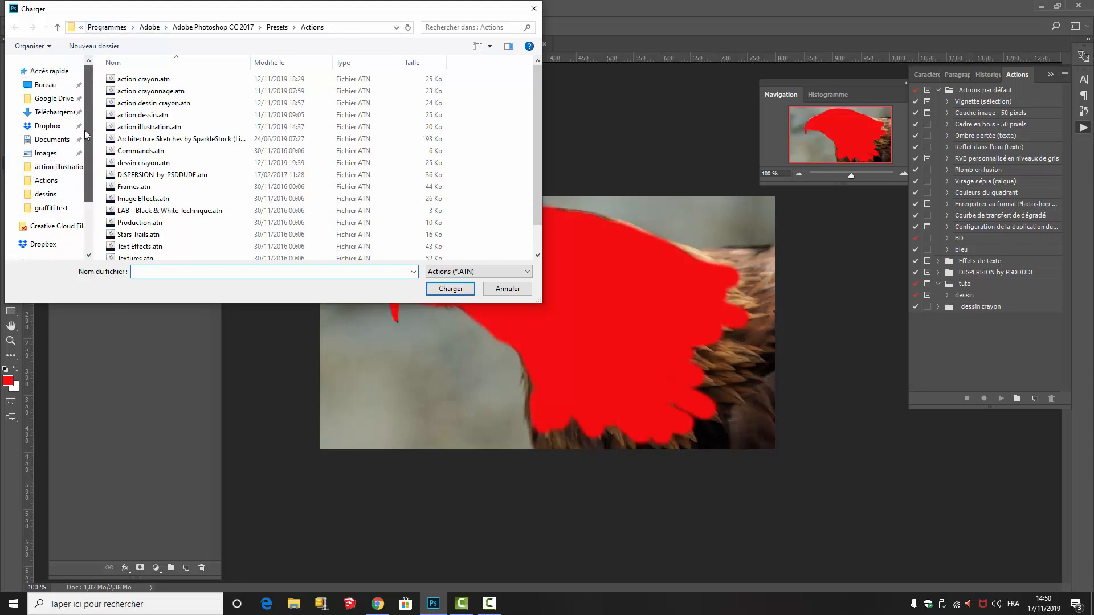
scroll(86, 148, "down", 3)
left_click(51, 221)
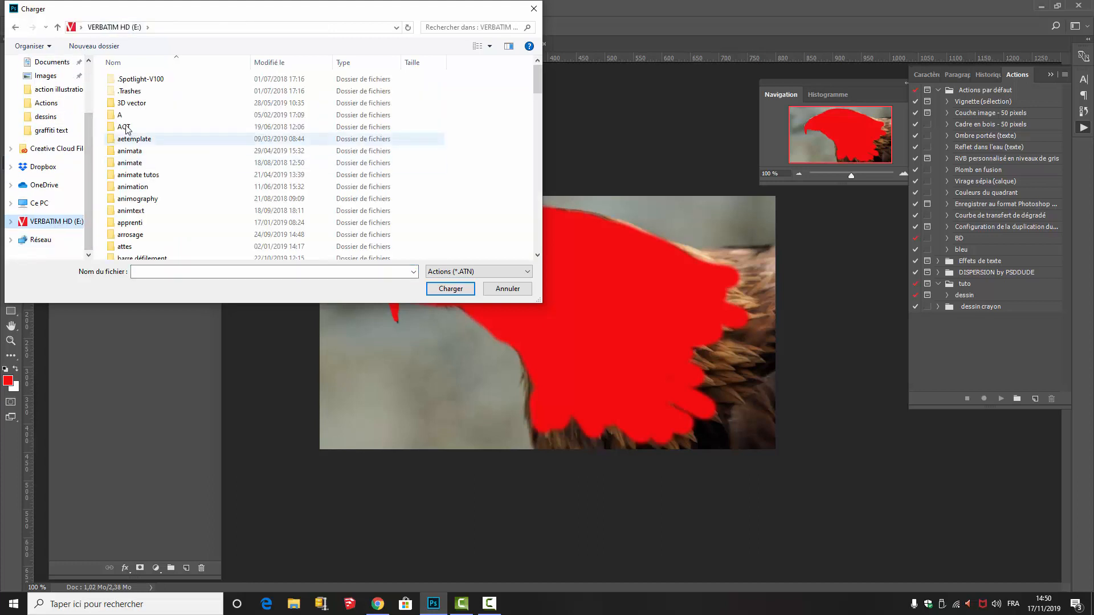
double_click(121, 115)
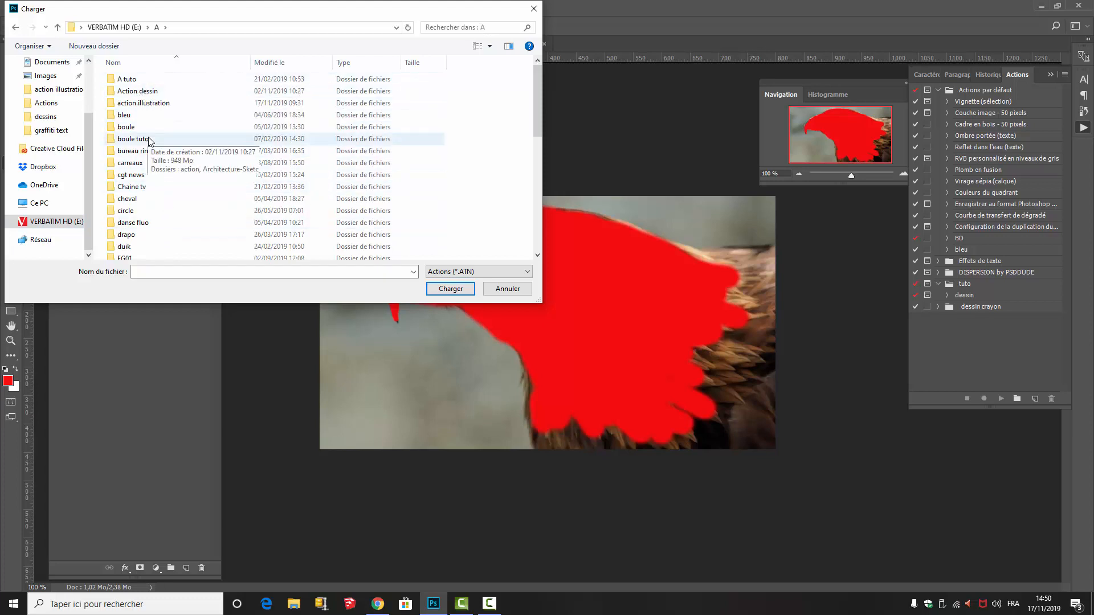
double_click(146, 102)
left_click(126, 98)
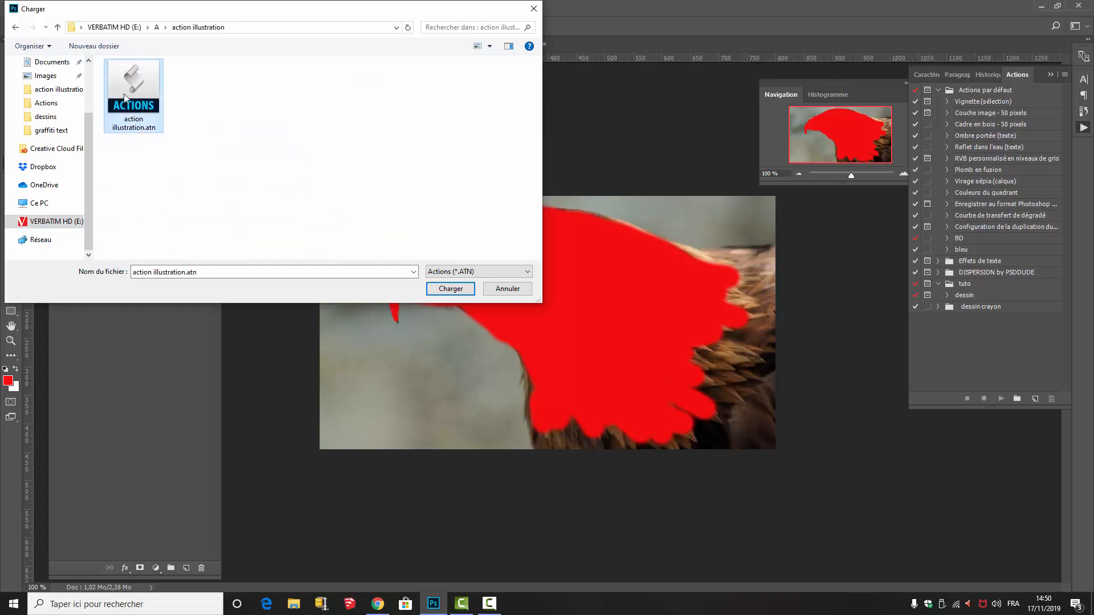
left_click(450, 289)
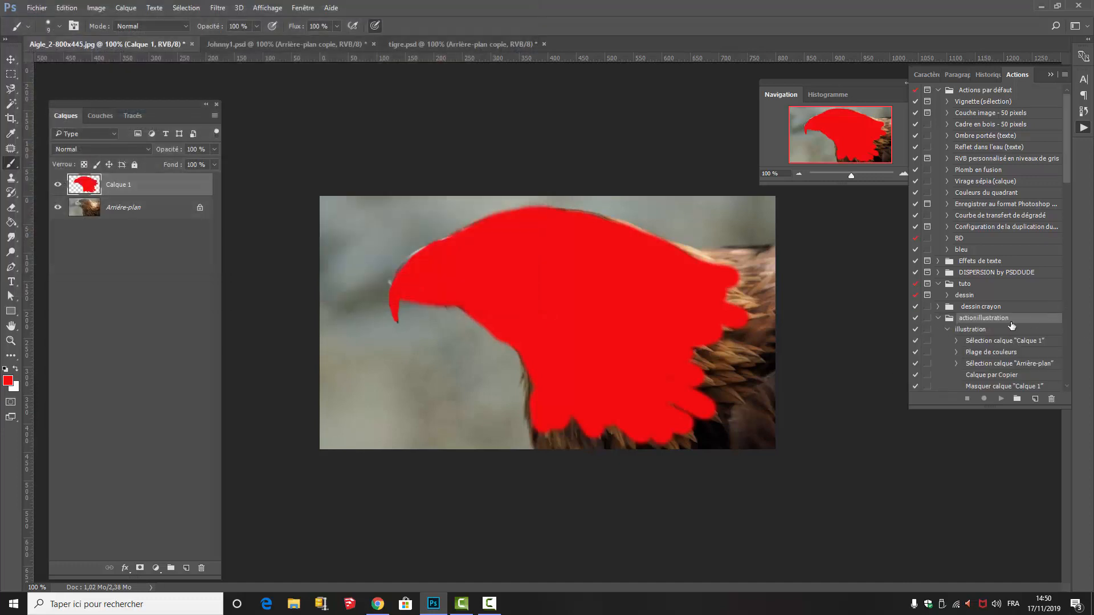
Run the illustration action from the action illustration set on the painted eagle image
left_click(966, 333)
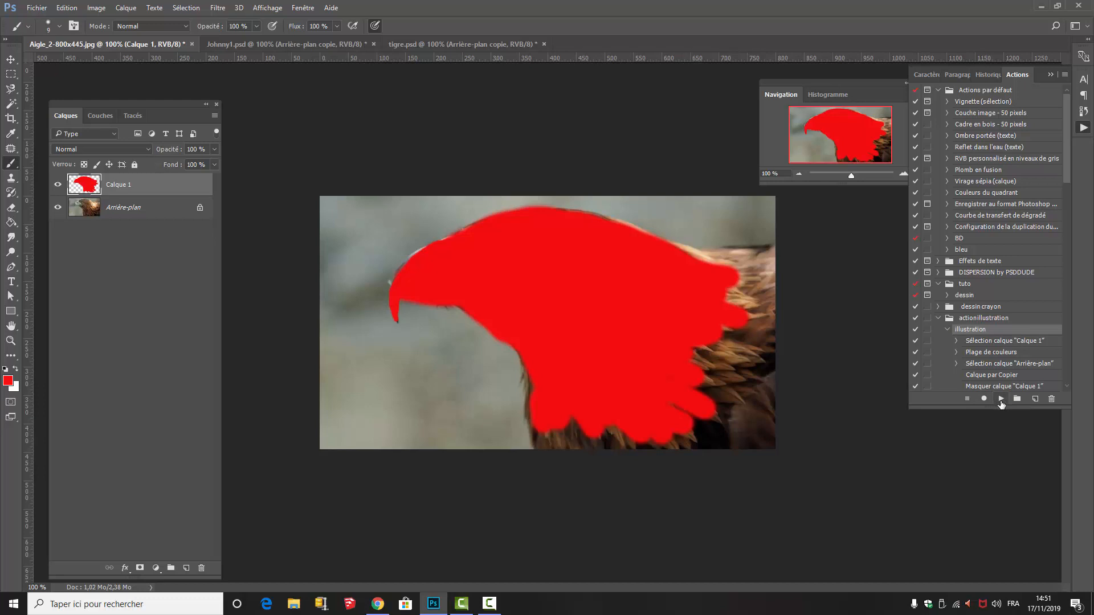
left_click(1000, 400)
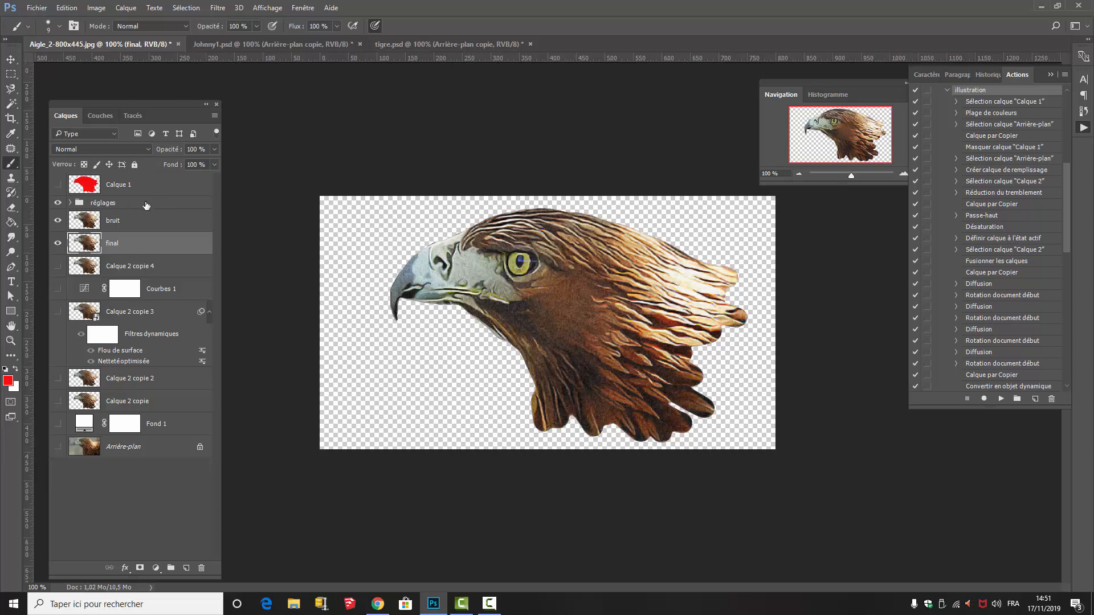
Expand the réglages group and preview the eagle with its Teinte/Saturation adjustment switched on and off
left_click(70, 203)
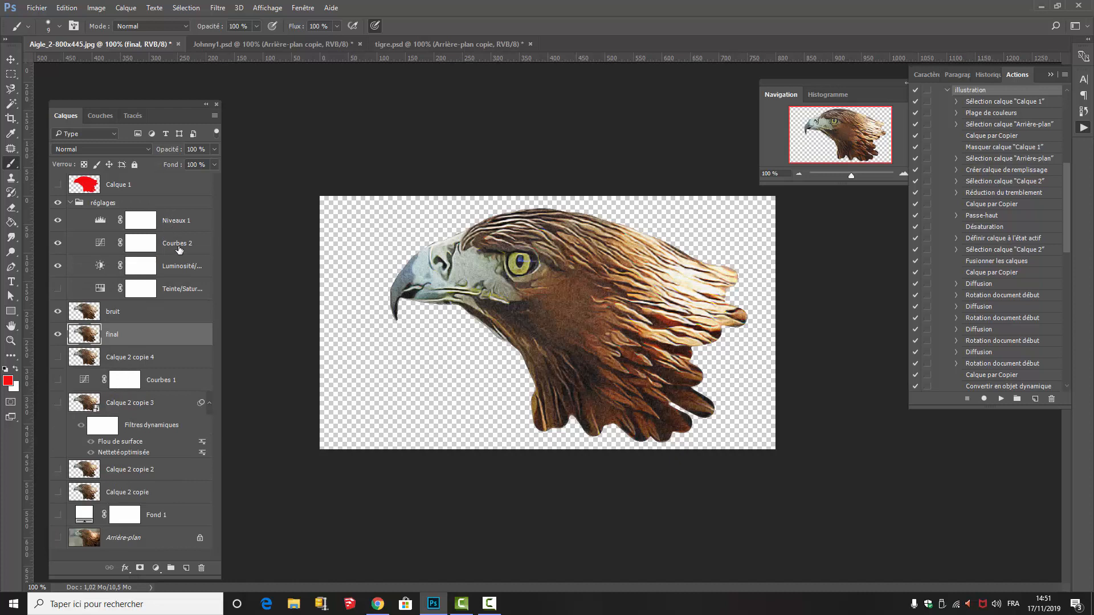
left_click(58, 289)
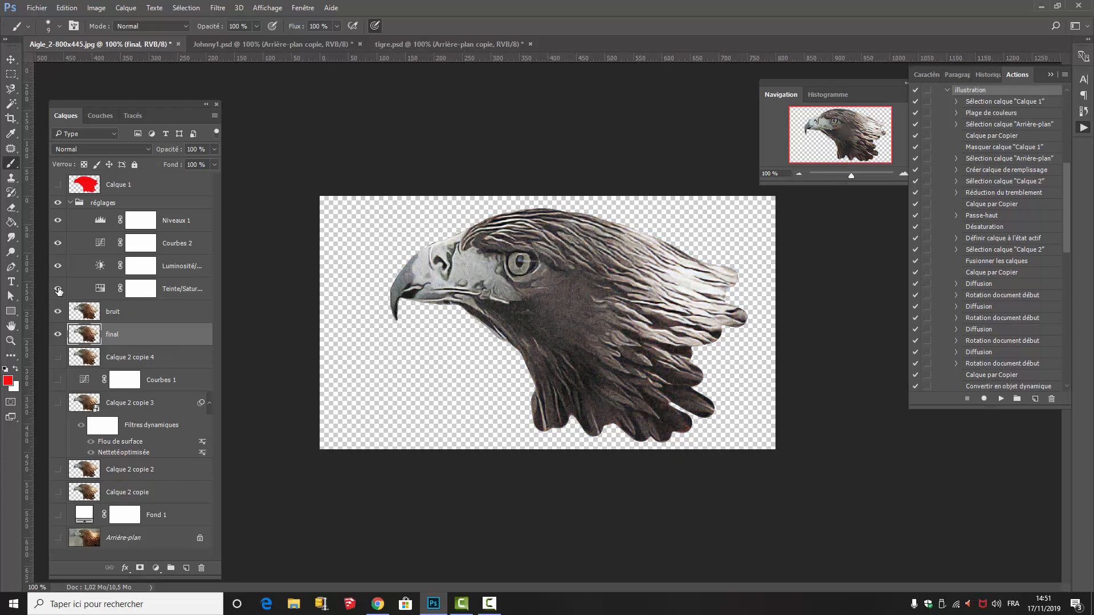
left_click(58, 289)
Set the brightness of the Luminosité/Contraste adjustment layer in the réglages group to -7
left_click(176, 270)
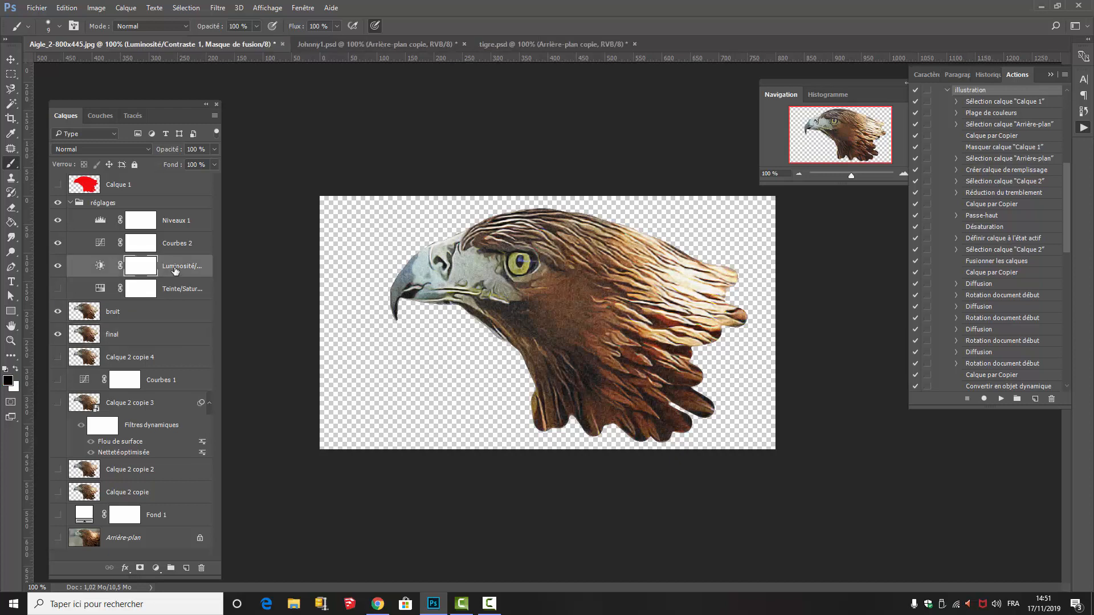
double_click(99, 266)
mouse_move(909, 227)
left_mouse_down()
mouse_move(896, 227)
mouse_move(947, 226)
mouse_move(905, 226)
left_mouse_up()
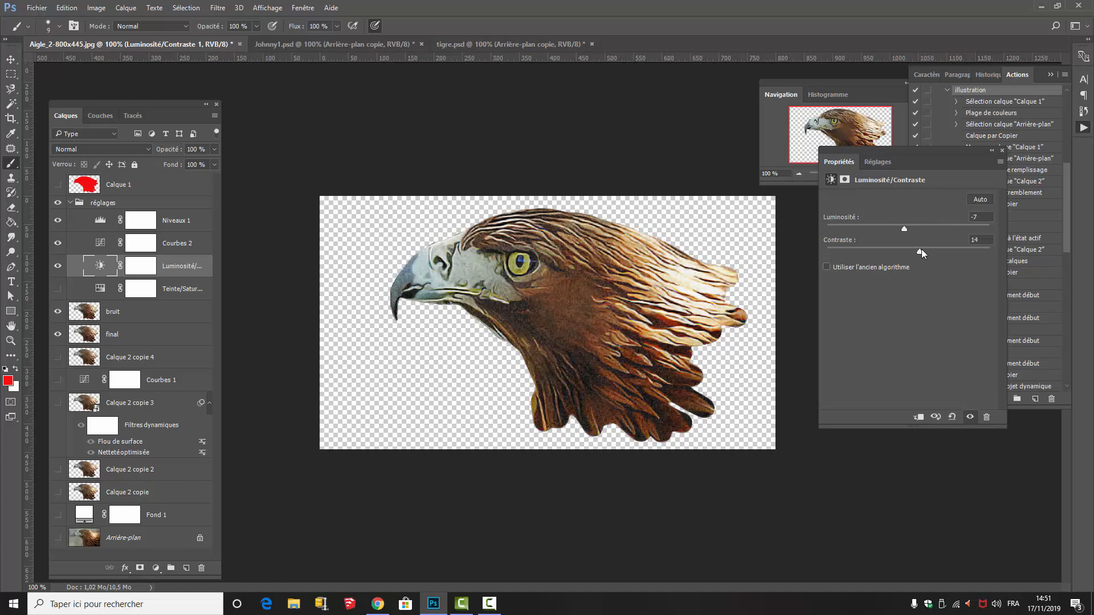
left_click(1001, 150)
Reshape the Courbes 2 curve with its upper point at input 166, output 190 and its lower point at input 72, output 60
left_click(164, 244)
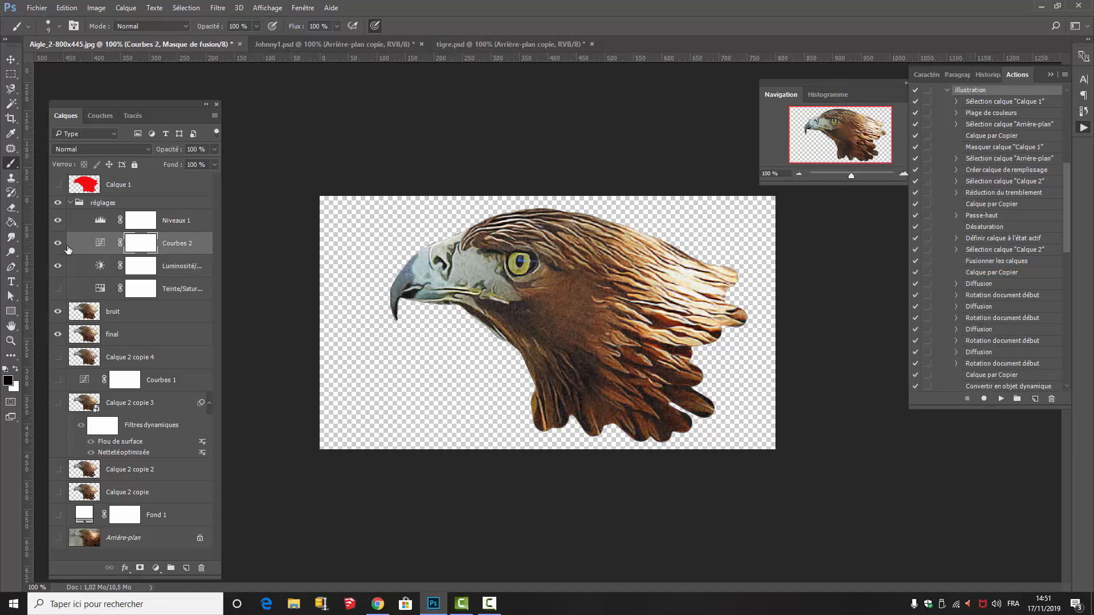
double_click(100, 244)
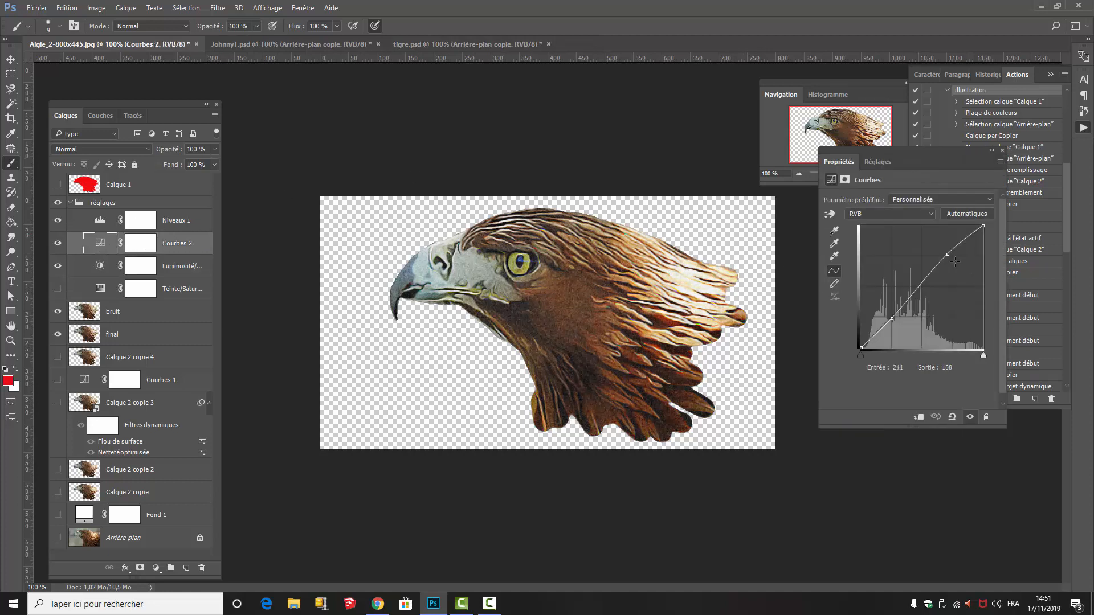
left_click_drag(947, 254, 938, 263)
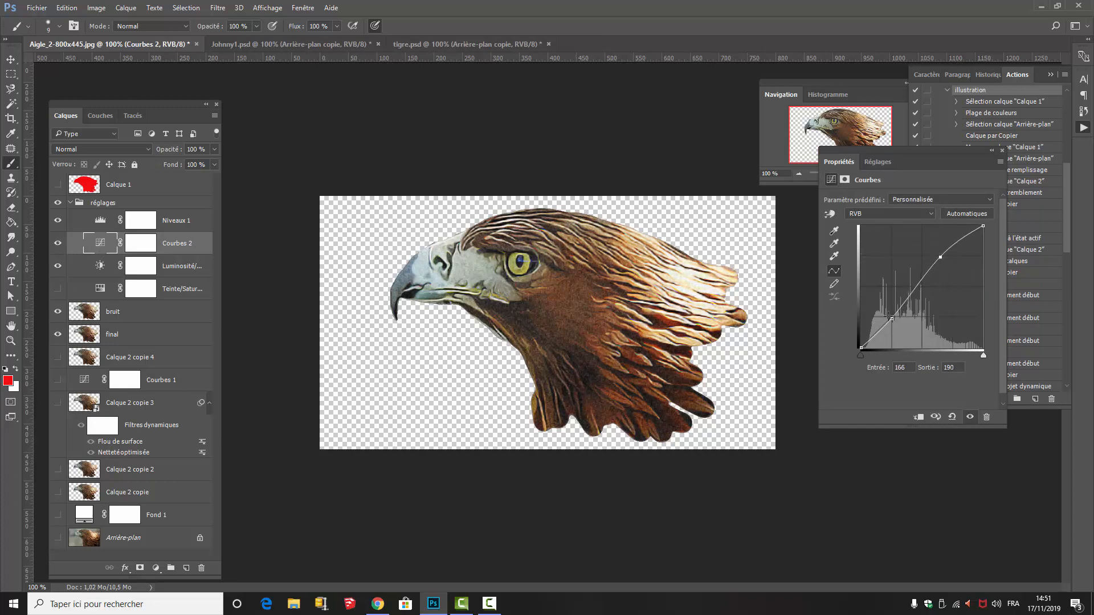
left_click_drag(892, 319, 896, 319)
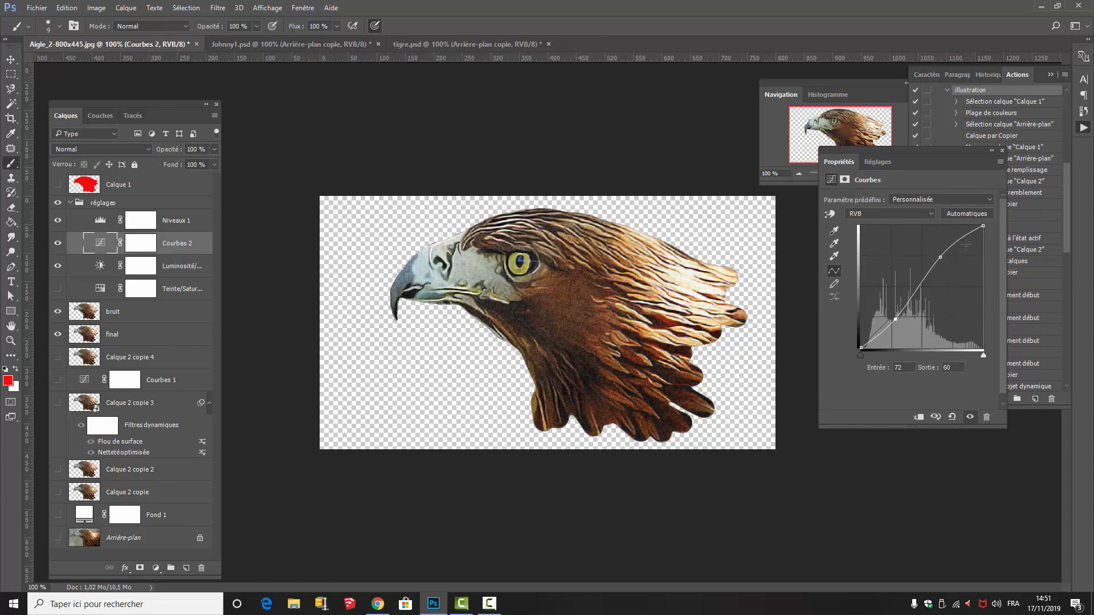
left_click(1002, 150)
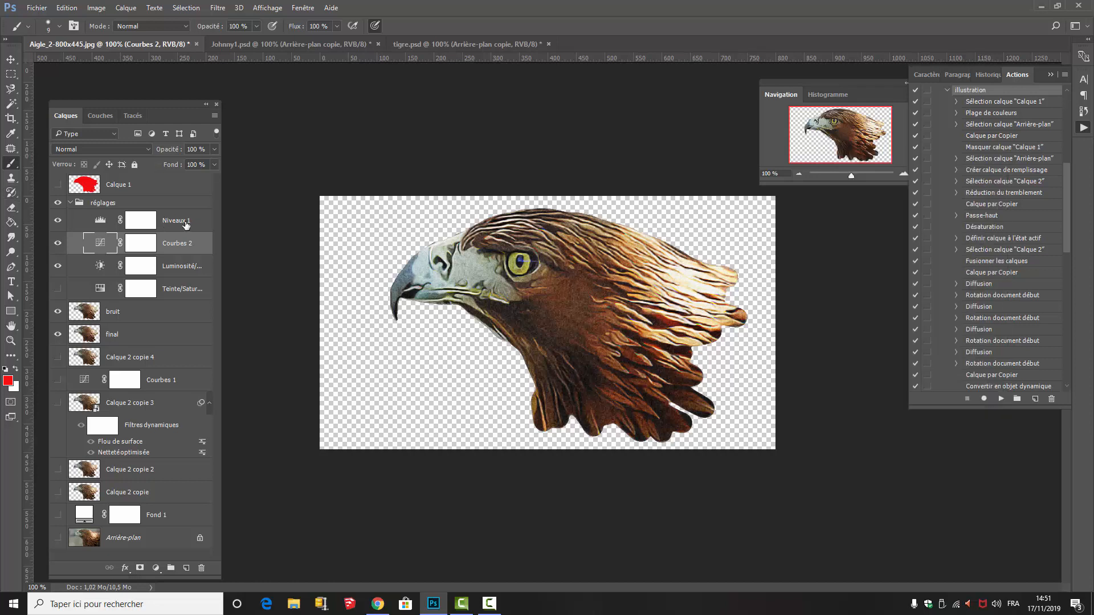
Set the midtone input level of the Niveaux 1 adjustment layer to 1,07
double_click(182, 222)
double_click(100, 220)
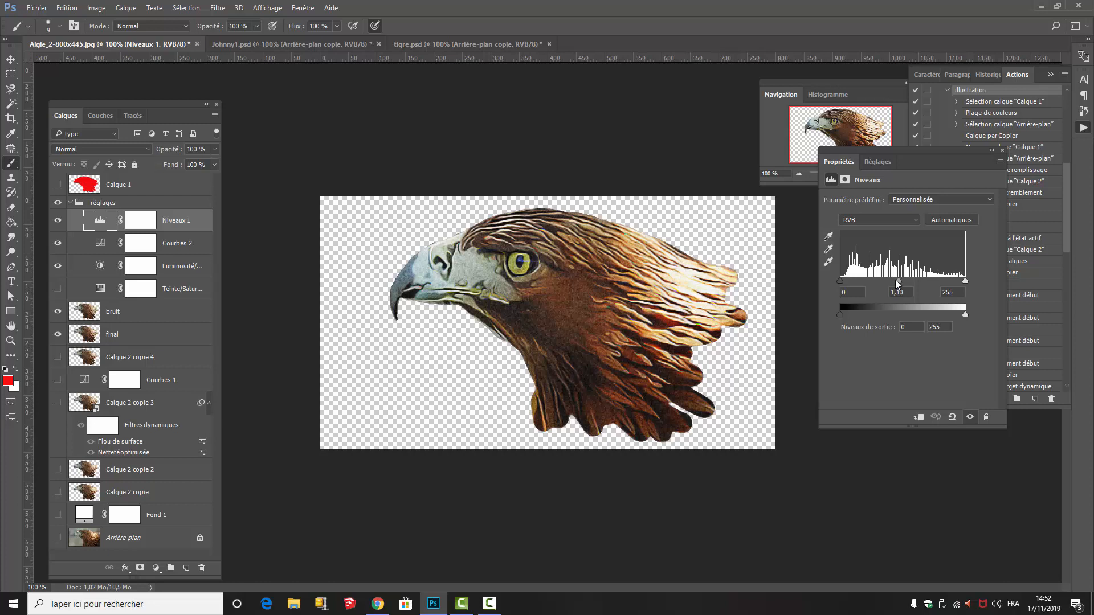
mouse_move(895, 281)
left_mouse_down()
mouse_move(904, 278)
mouse_move(884, 277)
mouse_move(899, 279)
left_mouse_up()
left_click(1002, 152)
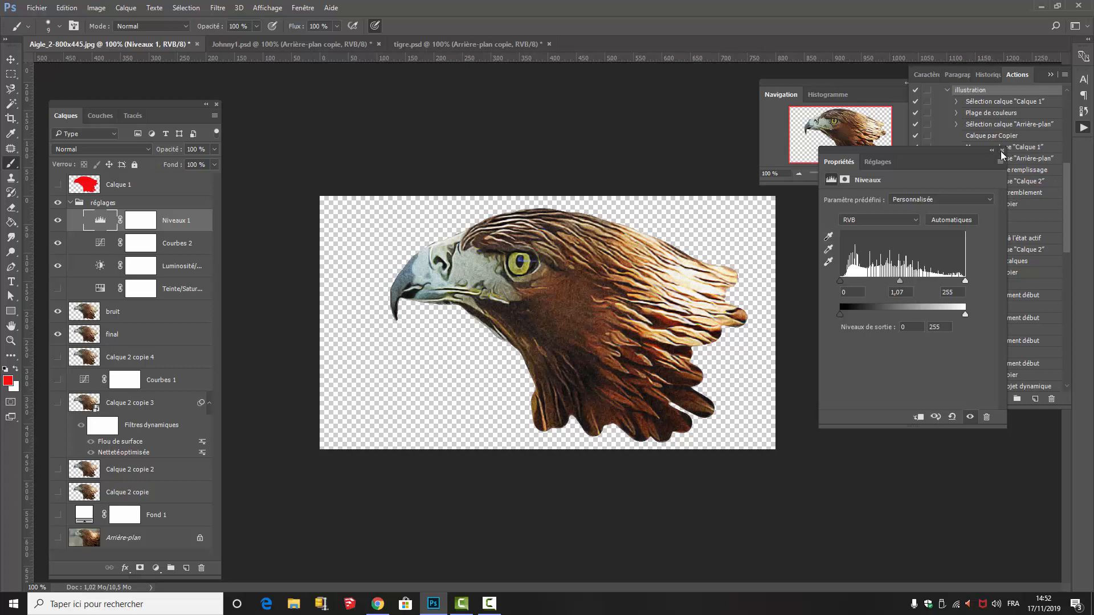
Select the bruit layer and compare the eagle with that layer hidden and shown
left_click(150, 315)
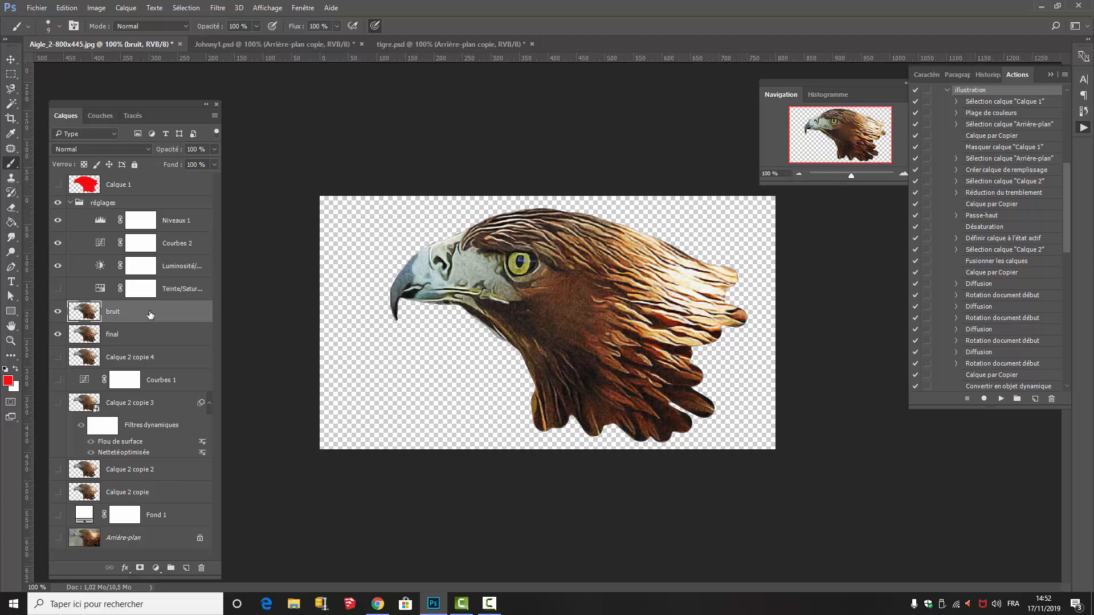
left_click(58, 312)
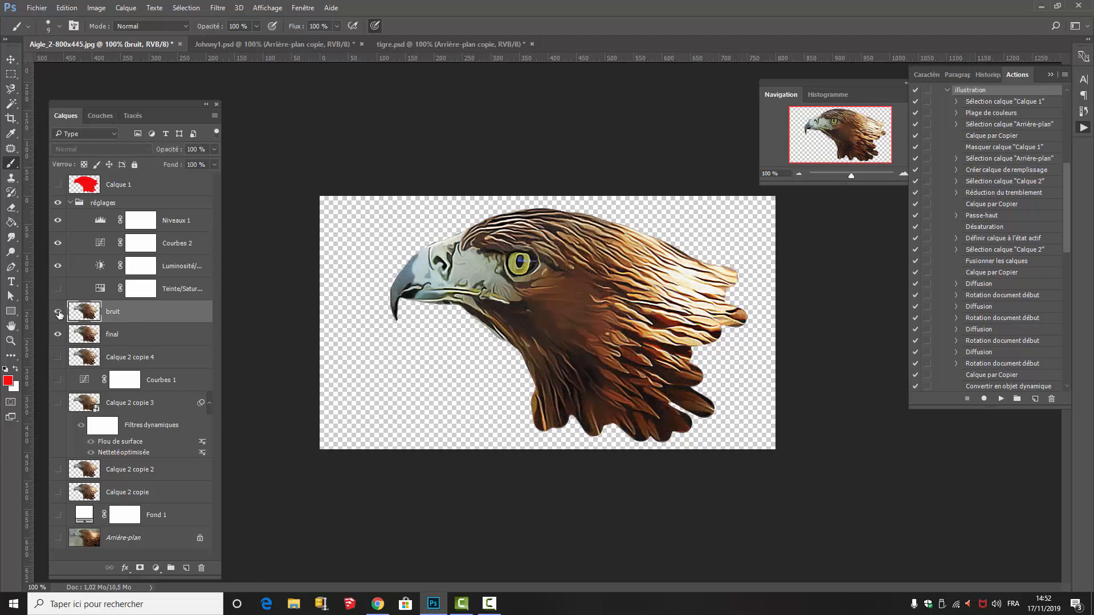
left_click(58, 312)
left_click(58, 312)
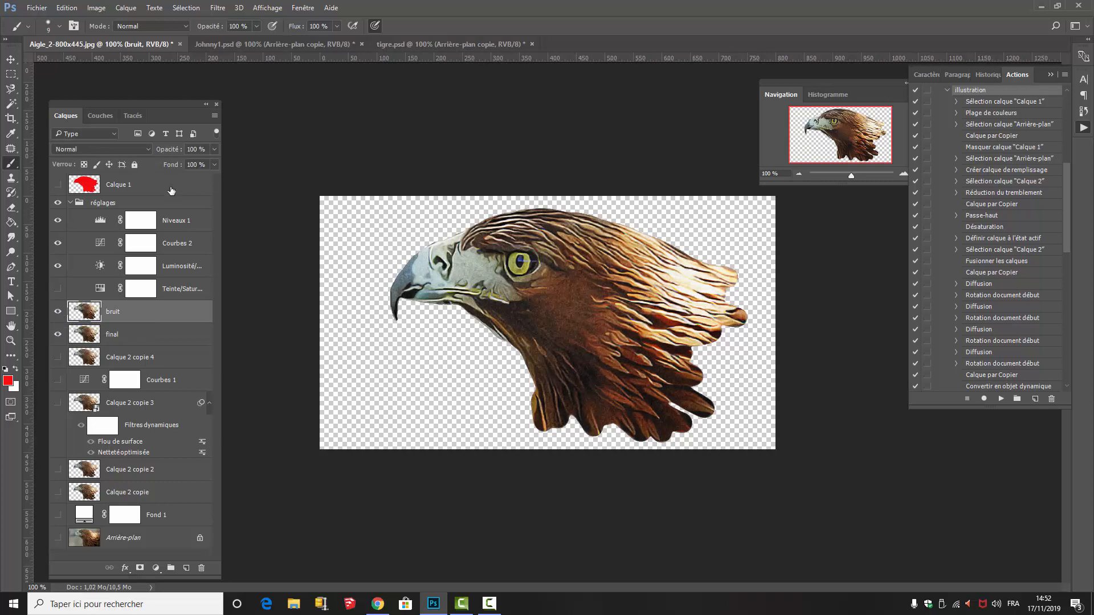
Try the Produit blend mode on the bruit layer with its opacity at 64 %
left_click(147, 149)
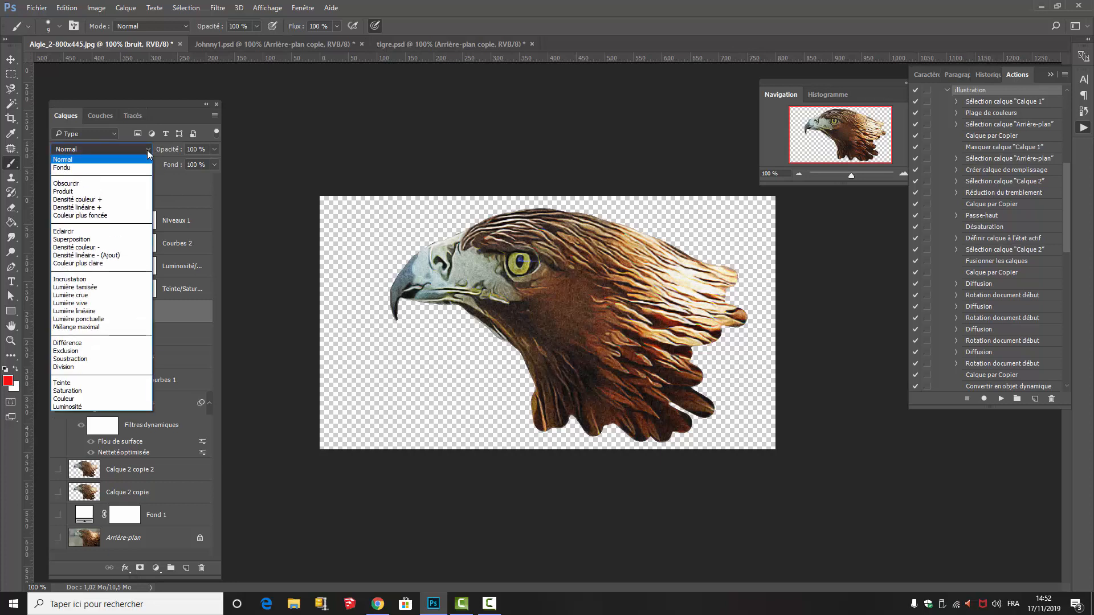
left_click(147, 149)
left_click(147, 149)
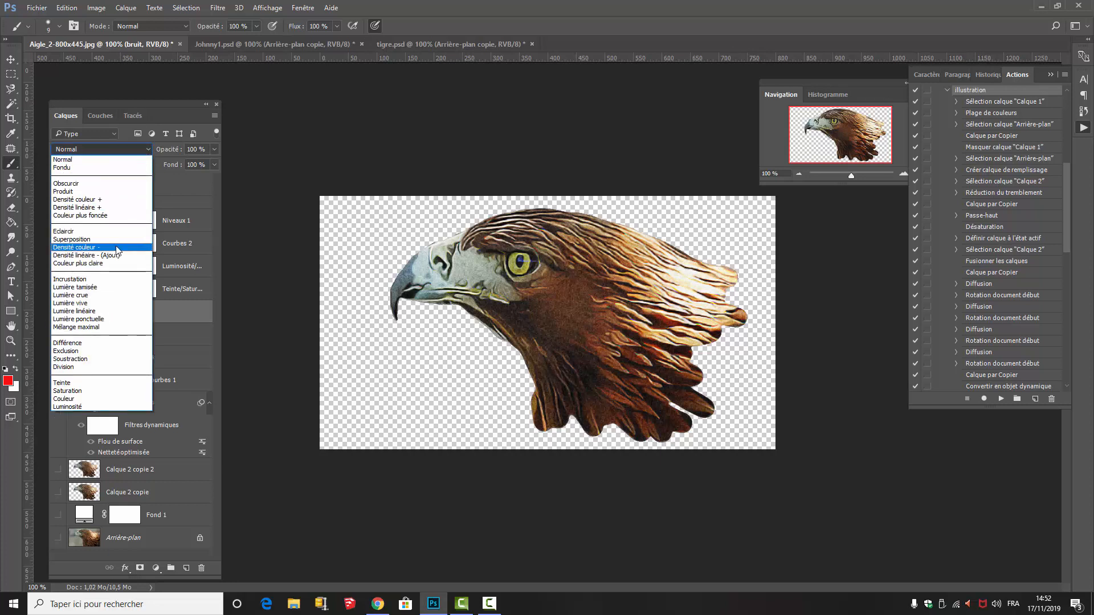
left_click(101, 191)
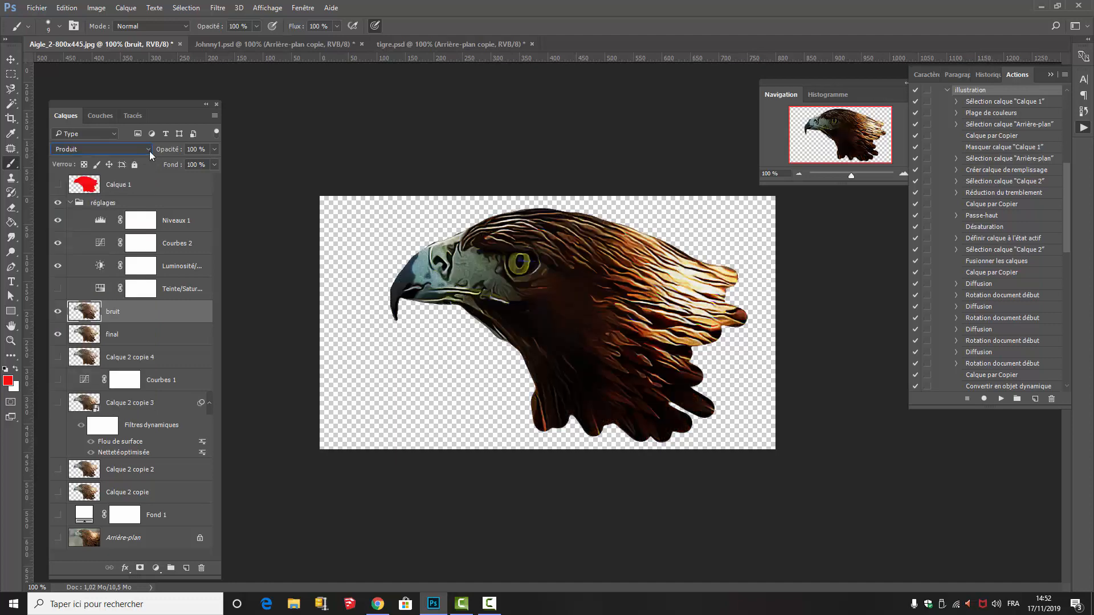
left_click(214, 150)
mouse_move(200, 165)
left_mouse_down()
mouse_move(173, 163)
mouse_move(194, 165)
left_mouse_up()
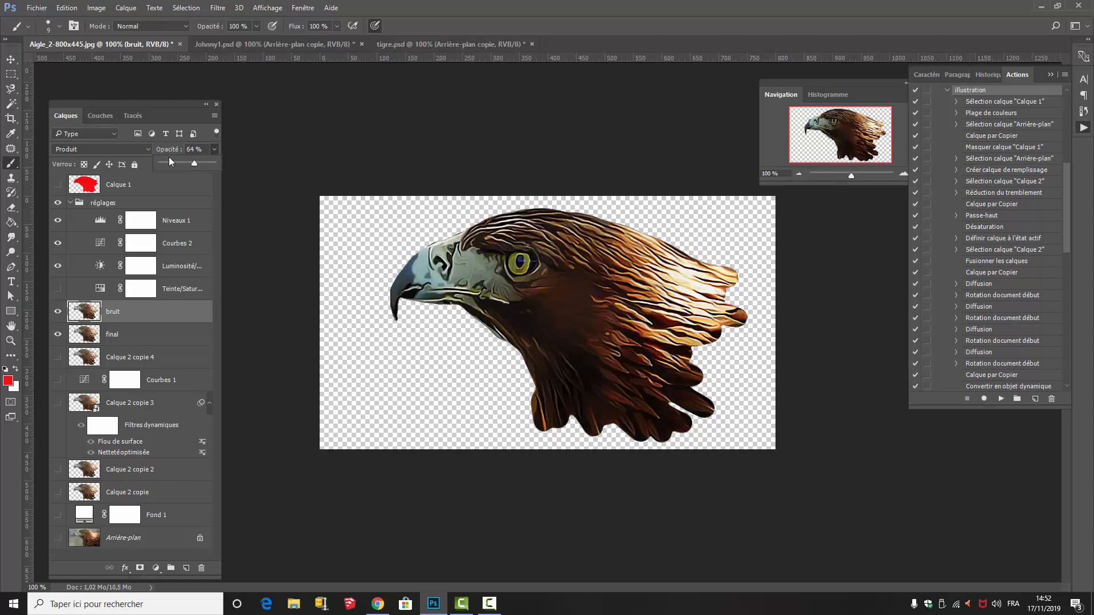
Return the bruit layer to Normal blending at 48 % opacity and compare the eagle with it hidden and shown
left_click(148, 149)
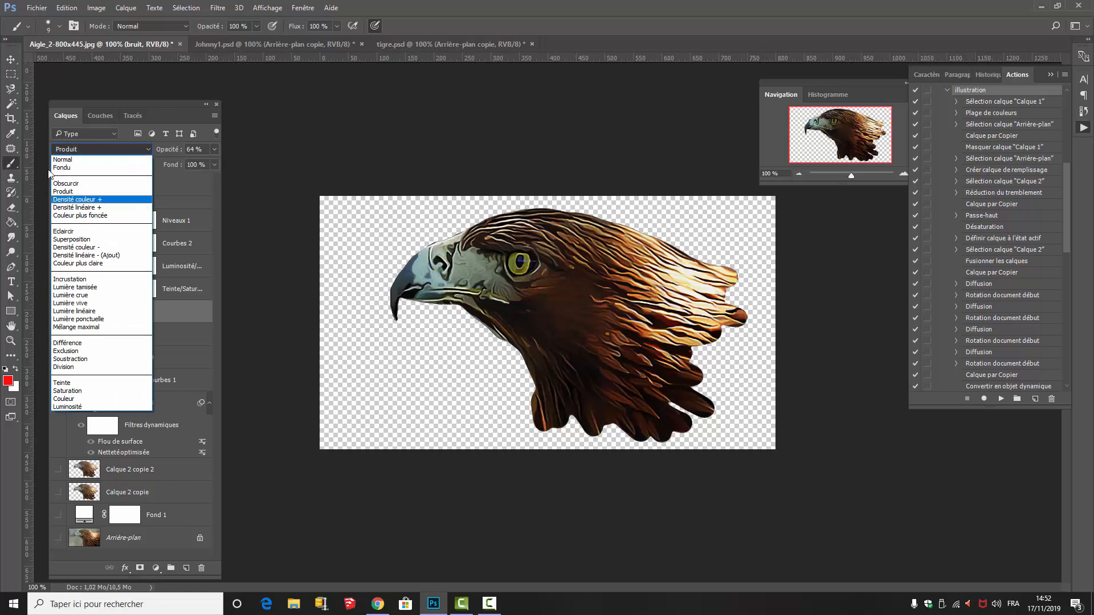
left_click(65, 159)
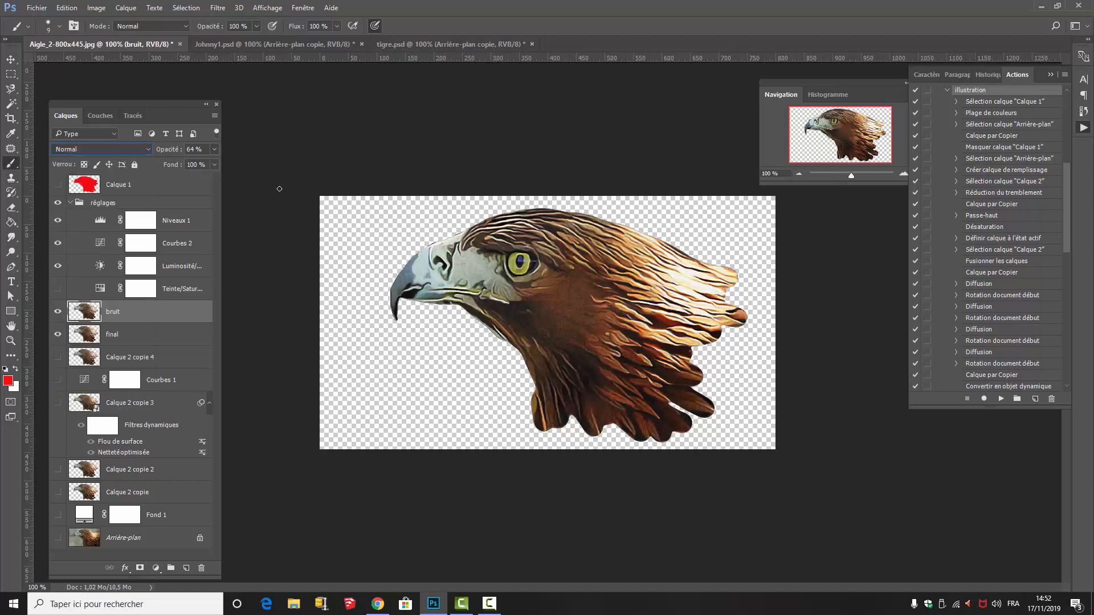
left_click(214, 149)
left_click_drag(185, 163, 186, 163)
left_click(58, 314)
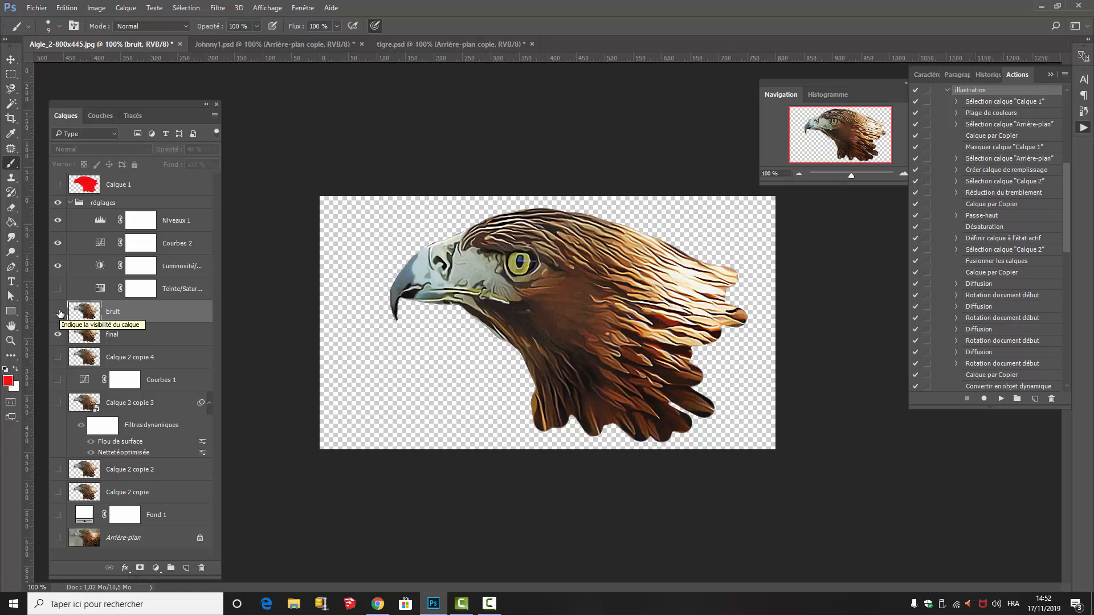
left_click(59, 312)
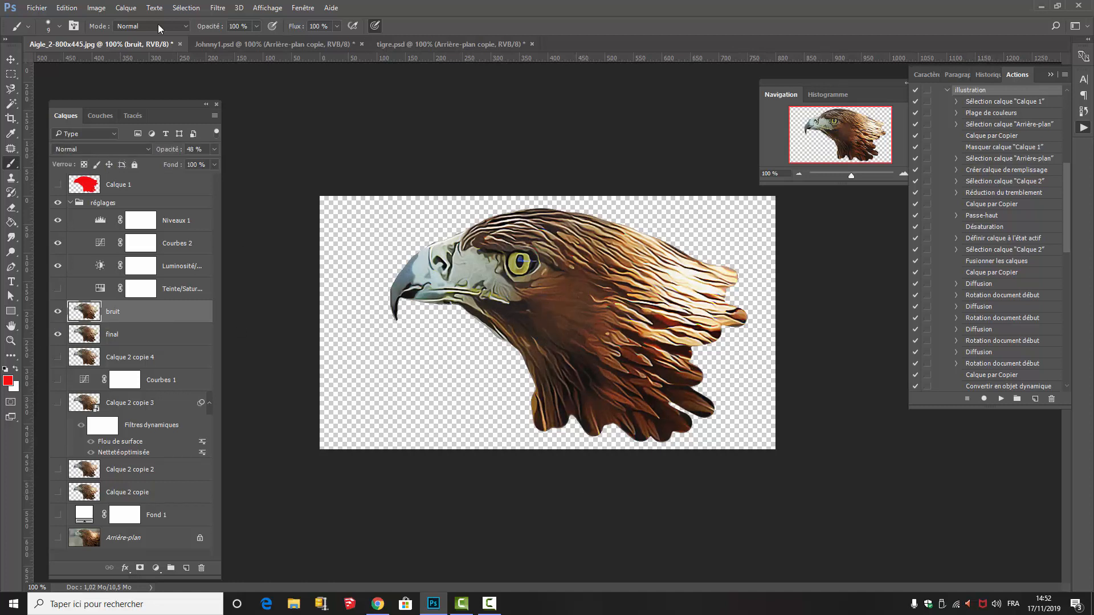
Switch to Johnny1.psd and compare the original photo on Arrière-plan copie with the illustrated version
left_click(250, 42)
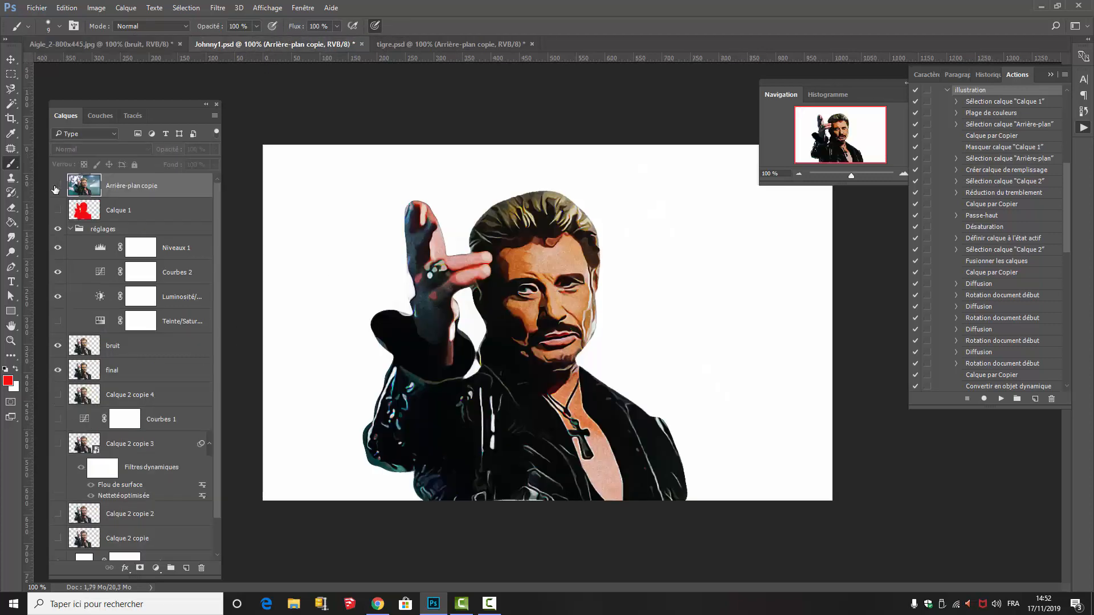
left_click(58, 186)
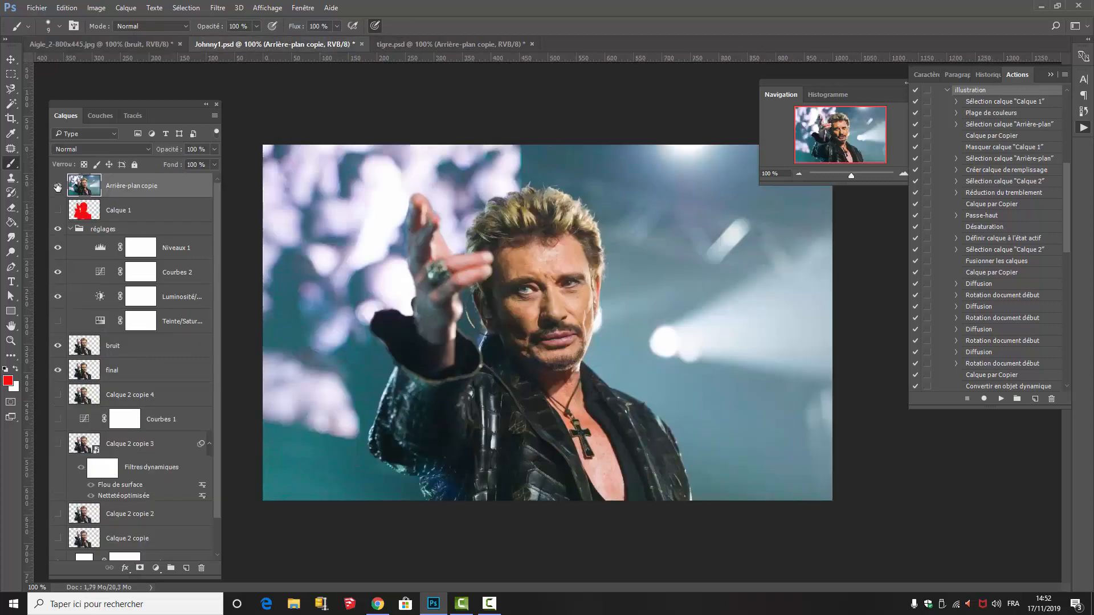
left_click(58, 187)
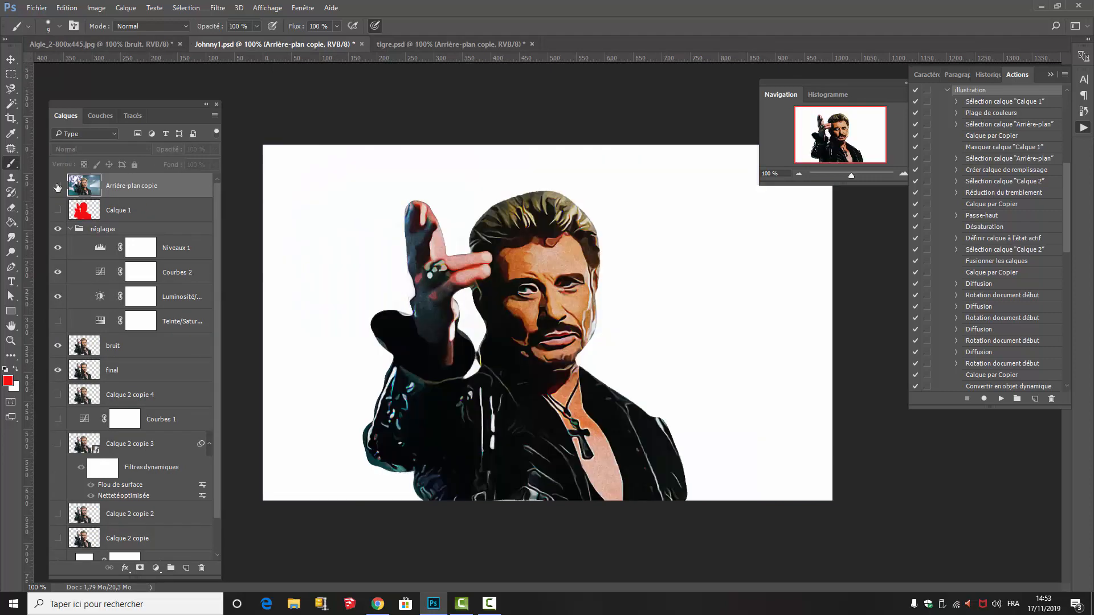
Switch to tigre.psd and compare the original tiger photo on Arrière-plan copie with the illustrated version
left_click(446, 43)
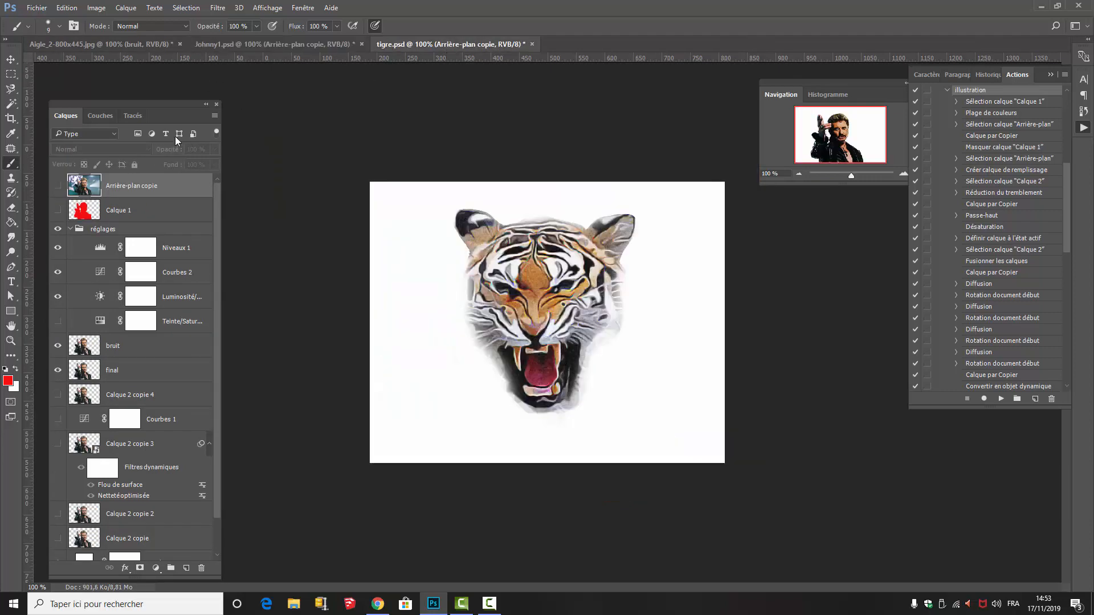
left_click(58, 188)
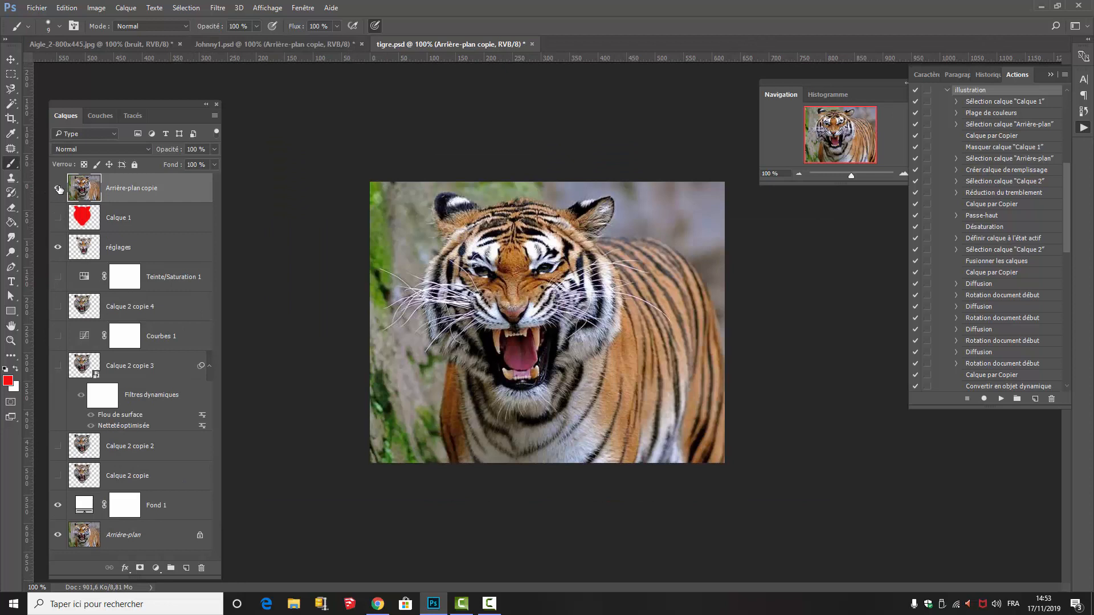
left_click(57, 188)
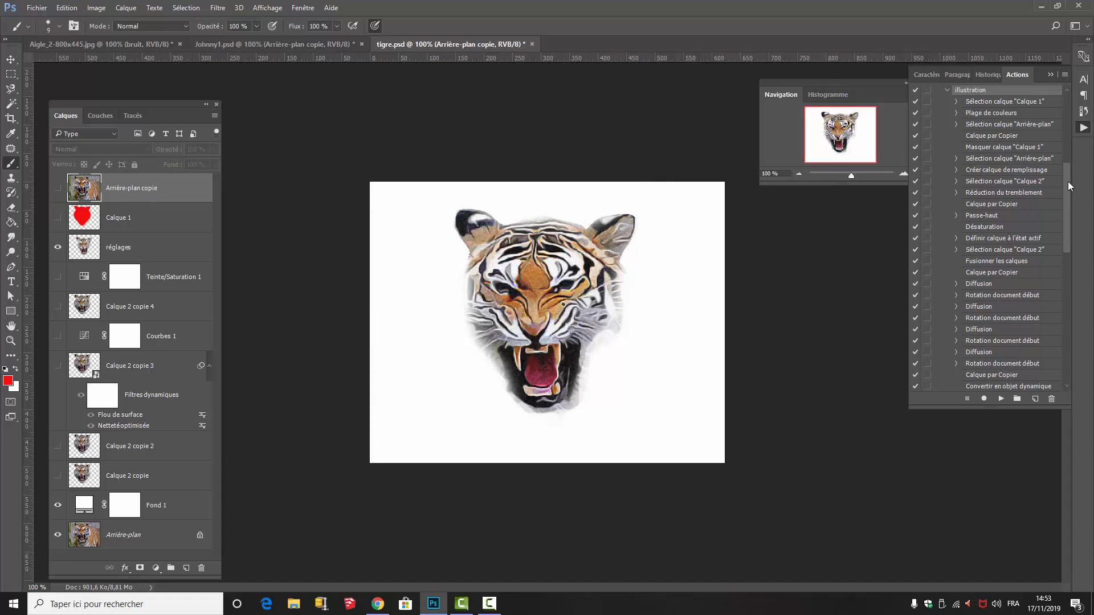
scroll(1064, 169, "up", 5)
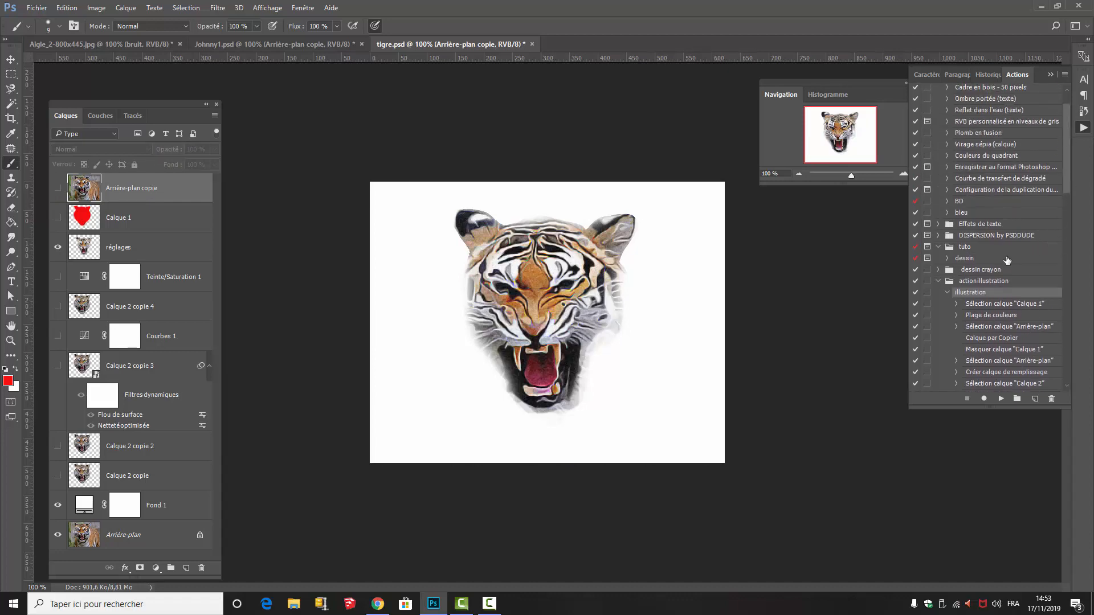